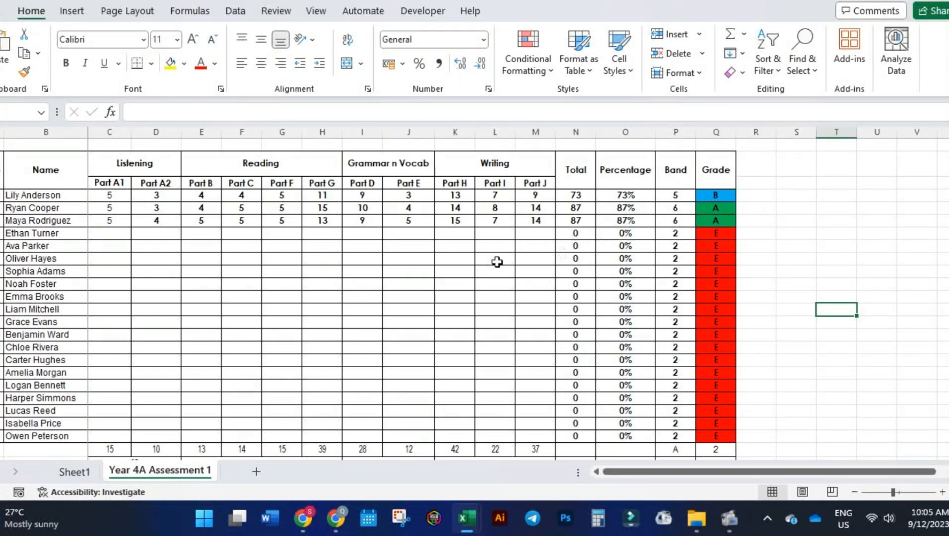
# Enter the fourth student's Listening marks: 4 for Part A1 and 3 for Part A2.
pyautogui.click(122, 236)
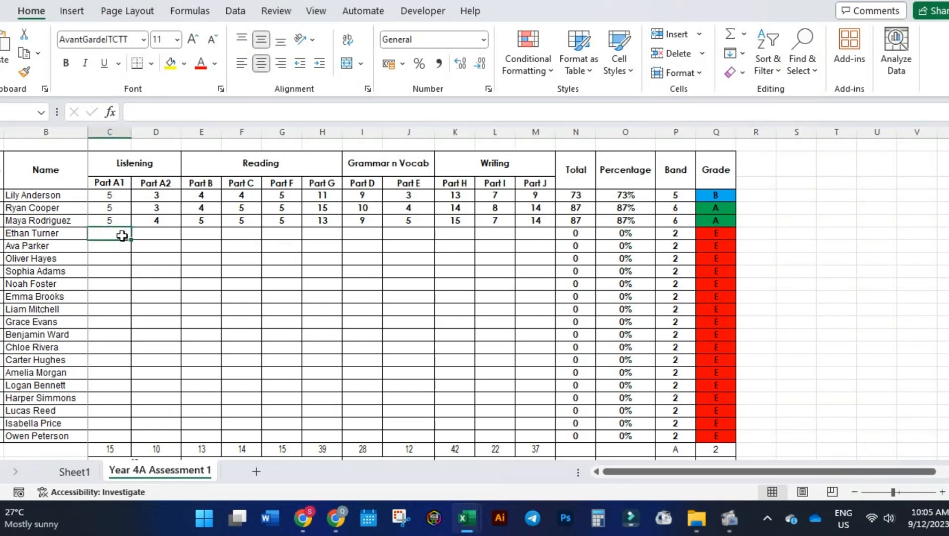
pyautogui.write('4')
pyautogui.press('Tab')
pyautogui.write('3')
pyautogui.press('Tab')
# Enter the fourth student's Reading marks: Part B 2, Part C 3, Part F 5 and Part G 14.
pyautogui.write('2')
pyautogui.press('Tab')
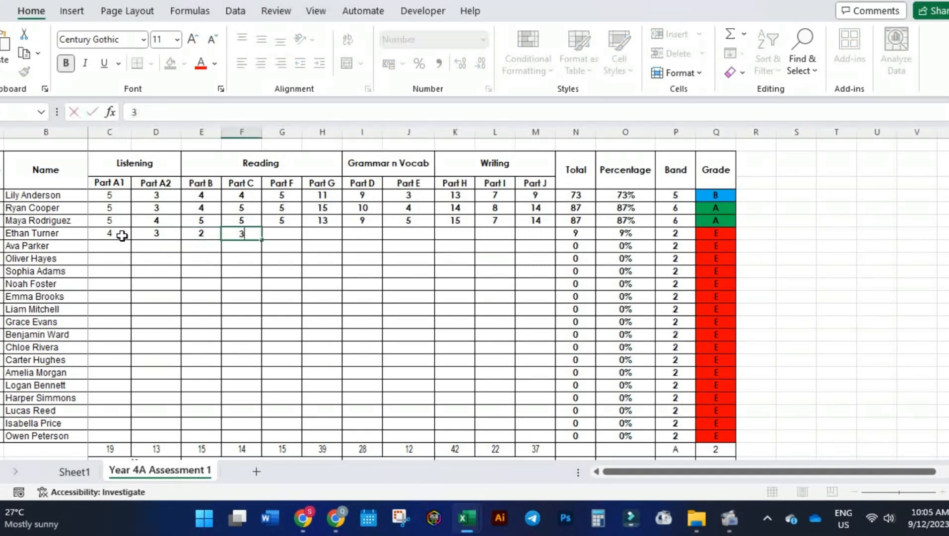
pyautogui.write('3')
pyautogui.press('Tab')
pyautogui.write('5')
pyautogui.press('Tab')
pyautogui.write('4')
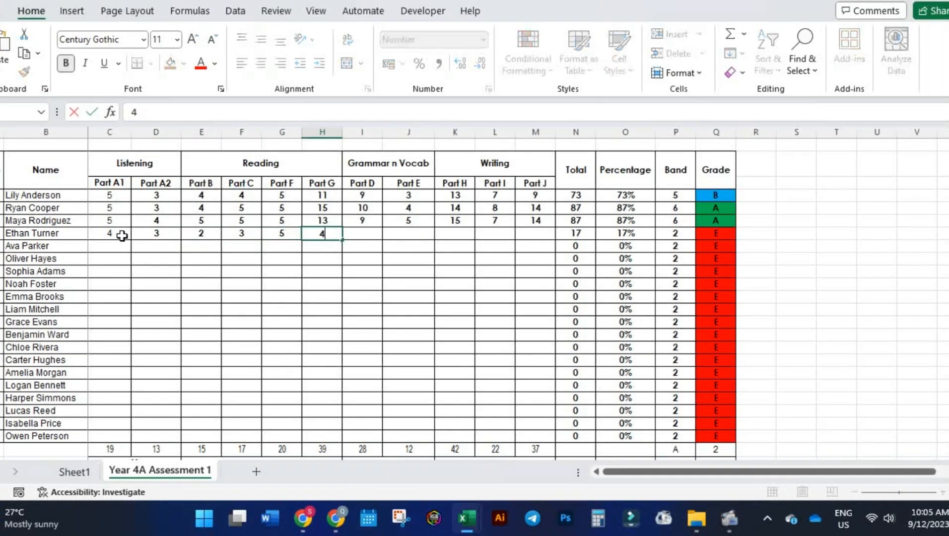
pyautogui.press('Tab')
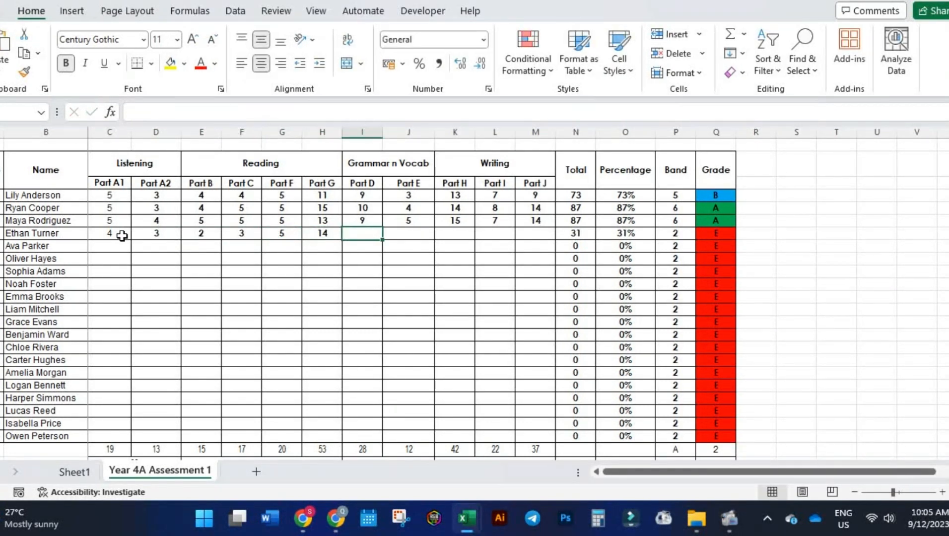
# Enter the fourth student's Grammar n Vocab marks: 6 for Part D and 3 for Part E.
pyautogui.write('6')
pyautogui.press('Tab')
pyautogui.write('3')
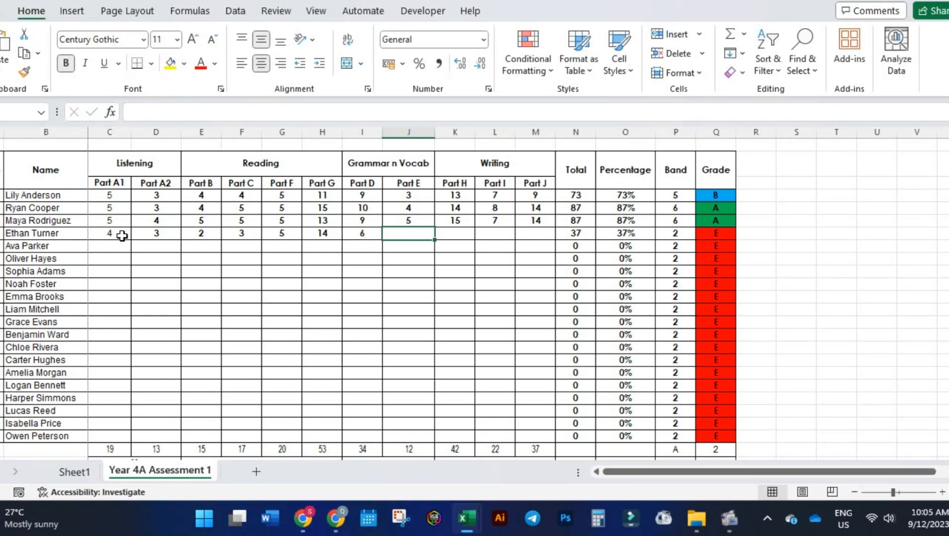
pyautogui.press('Tab')
# Enter the fourth student's Writing marks: Part H 10, Part I 13 and Part J 15.
pyautogui.write('3')
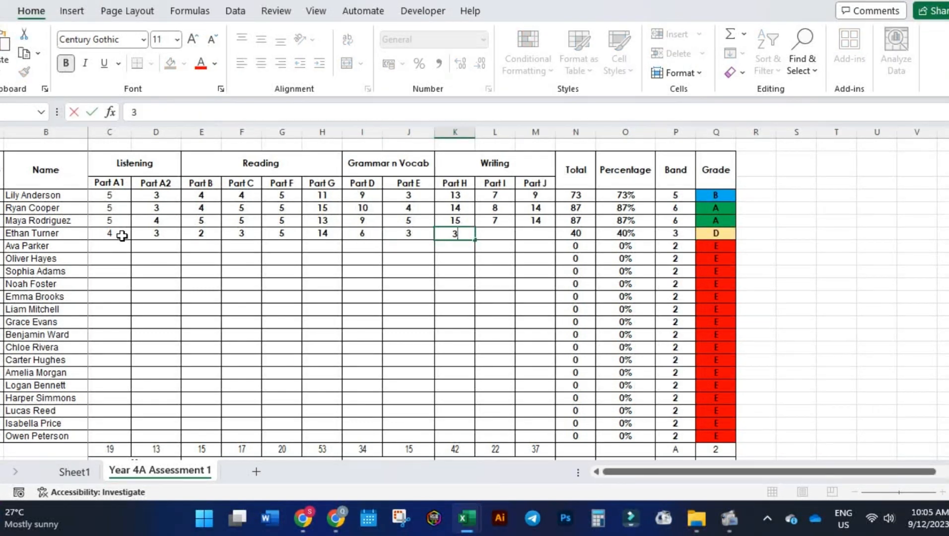
pyautogui.press('Tab')
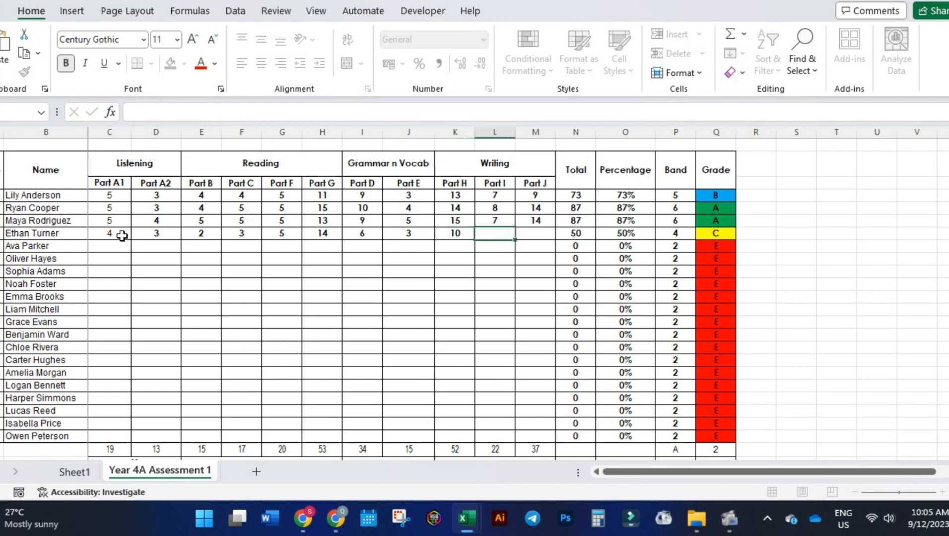
pyautogui.write('13')
pyautogui.press('Tab')
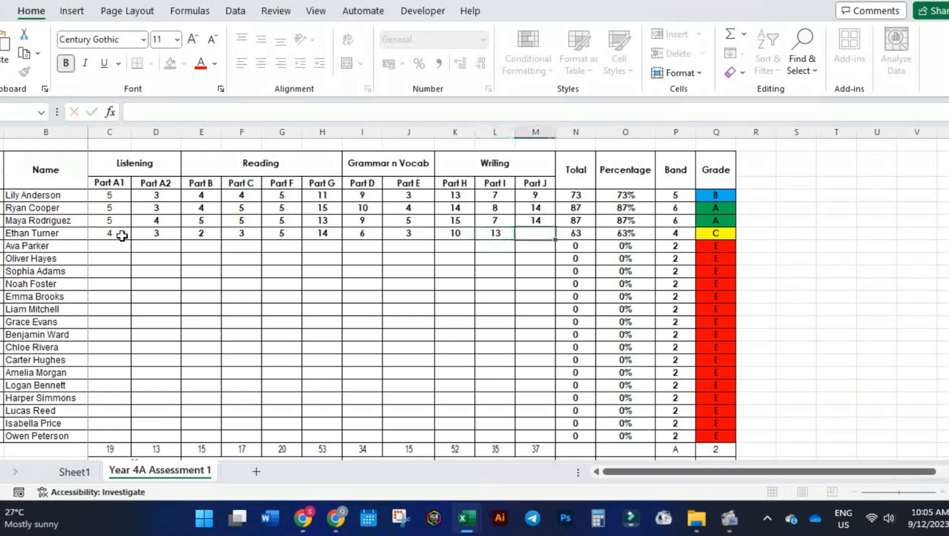
pyautogui.write('25')
pyautogui.press('Tab')
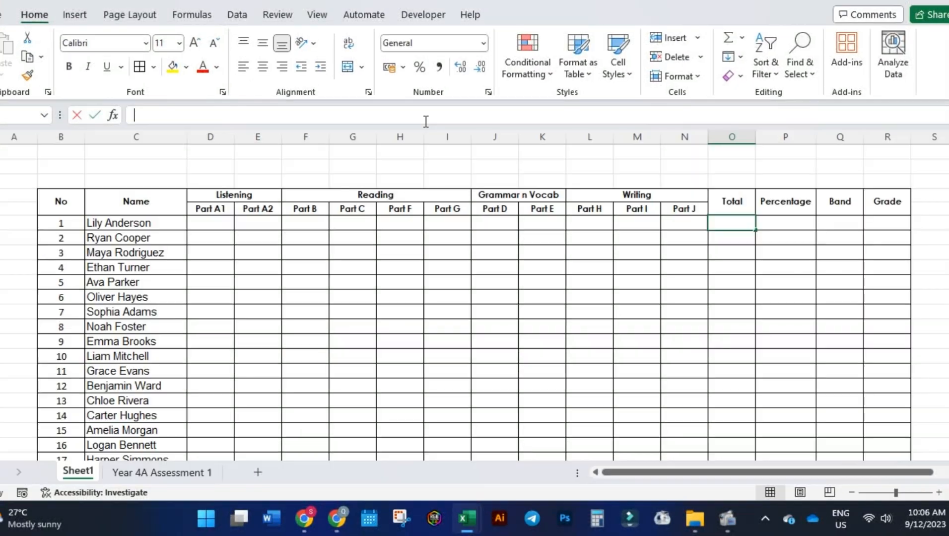
# On Sheet1, enter the formula =SUM(D6:N6) in cell O6 to total the first student's marks.
pyautogui.click(425, 119)
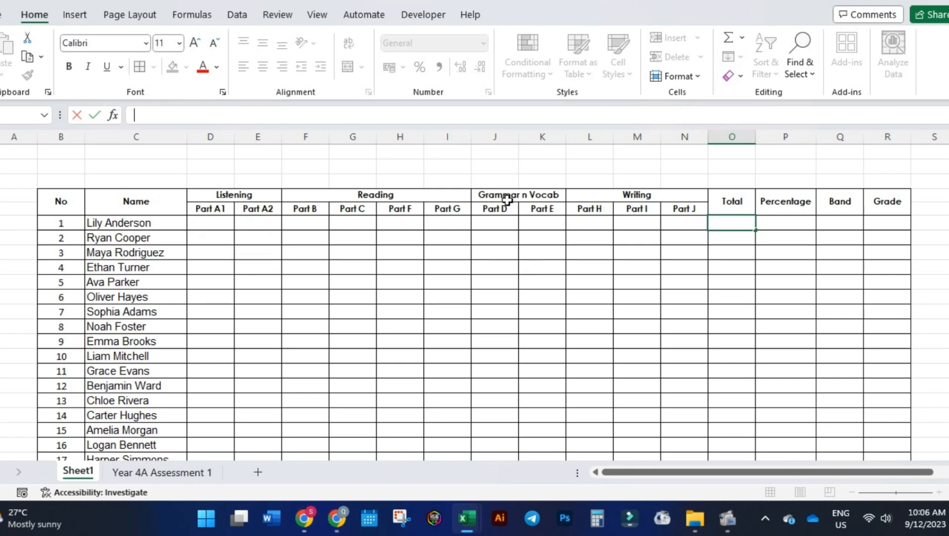
pyautogui.click(725, 227)
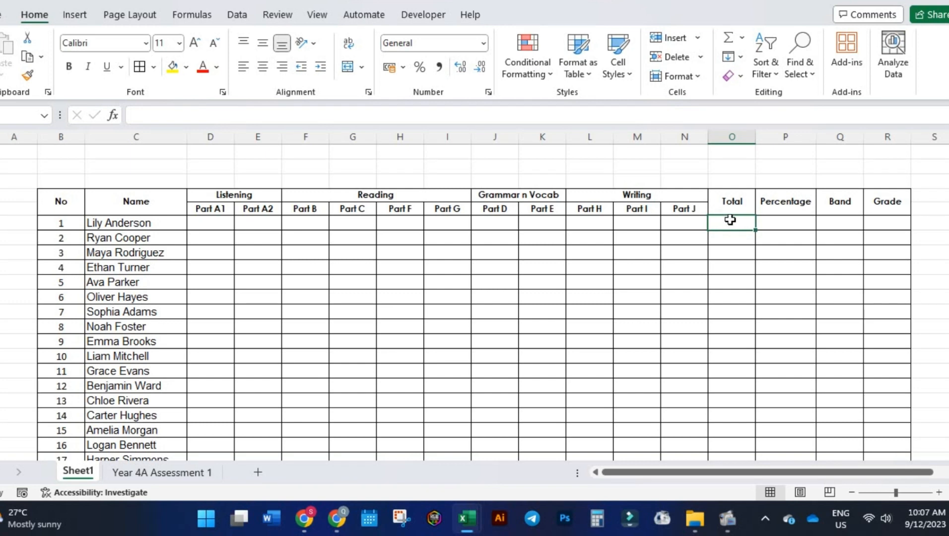
pyautogui.click(316, 113)
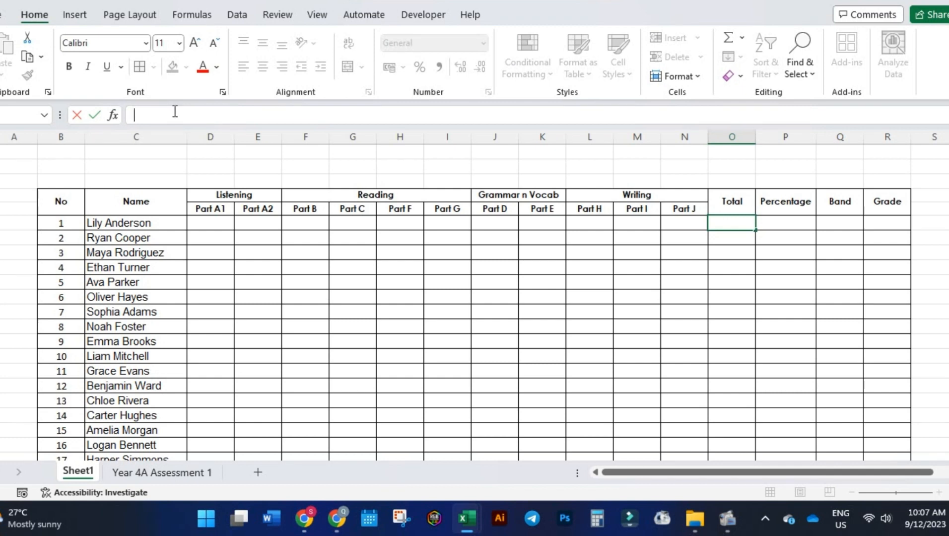
pyautogui.write('=sum')
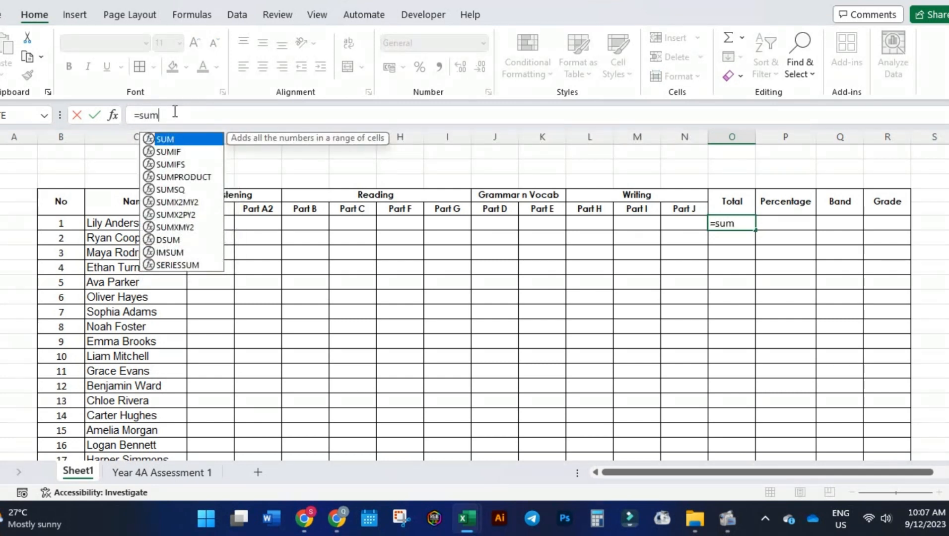
pyautogui.write('(')
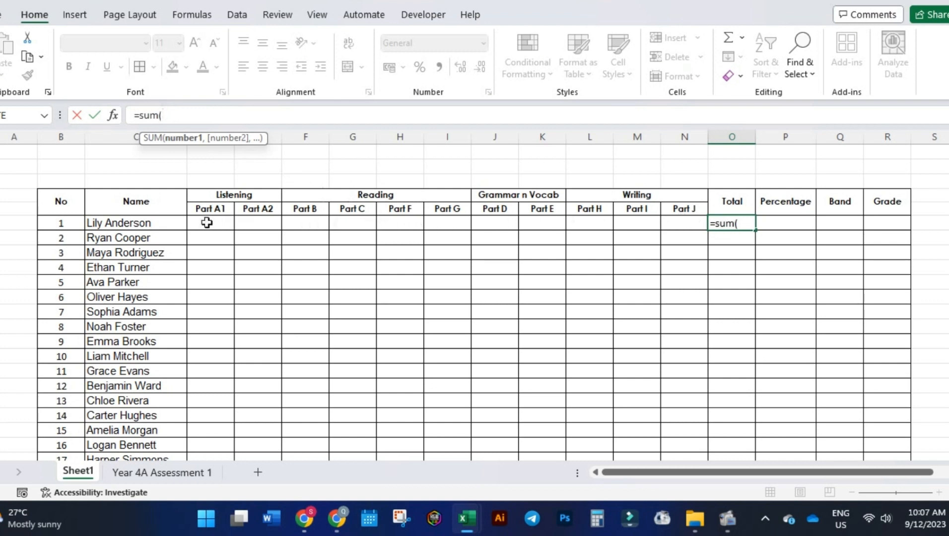
pyautogui.click(694, 223)
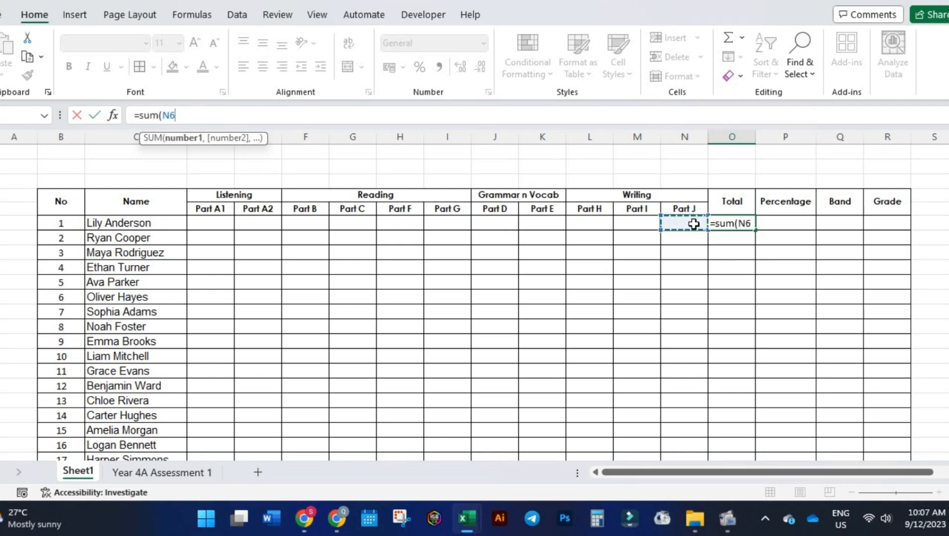
pyautogui.moveTo(694, 224); pyautogui.dragTo(209, 222)
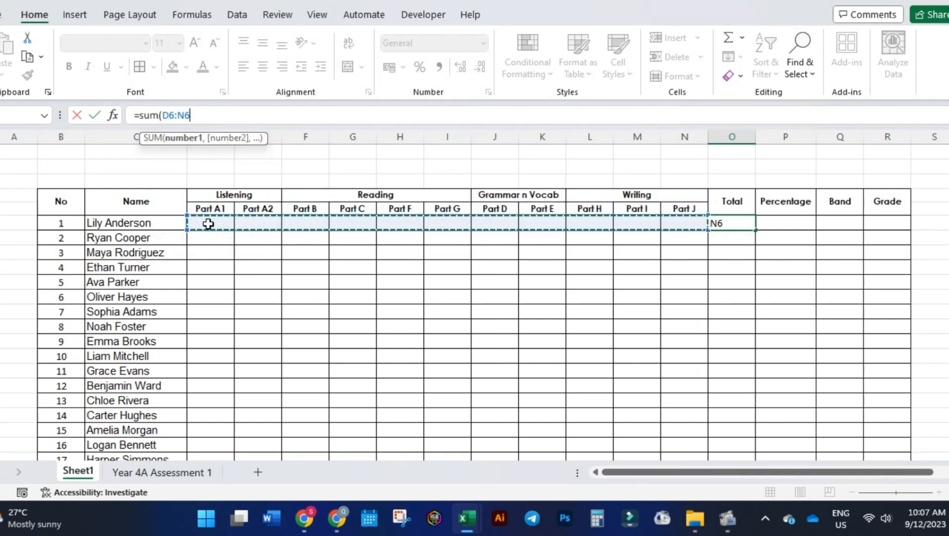
pyautogui.write(')')
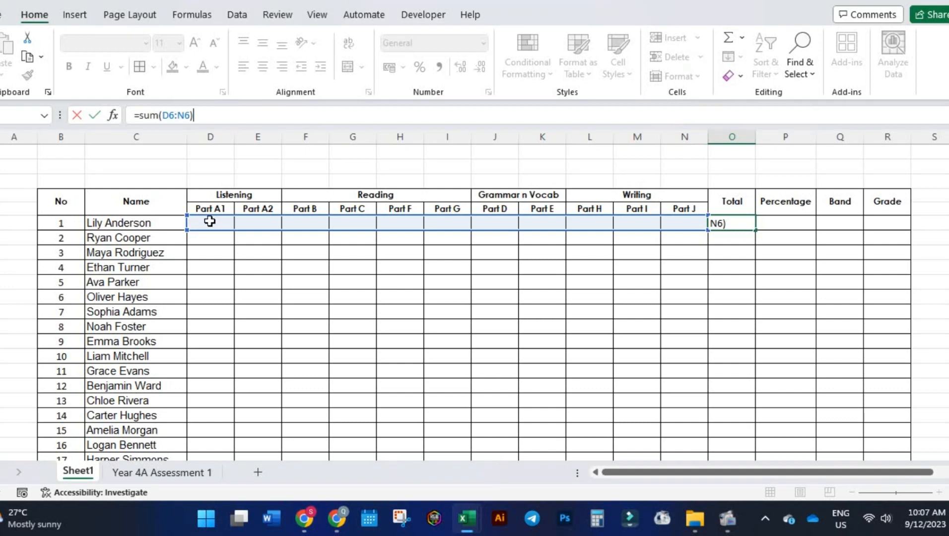
pyautogui.press('Return')
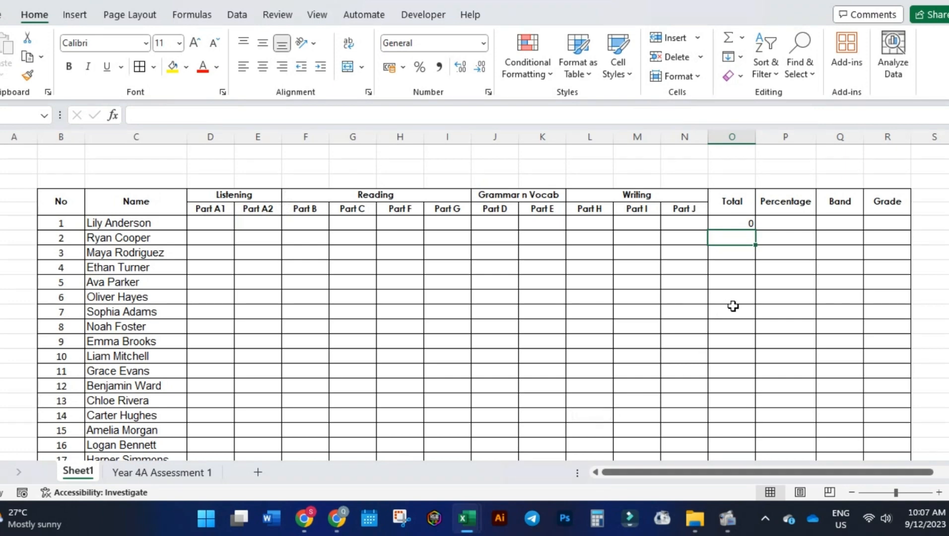
# Fill the Total formula from O6 down the column for all 20 students.
pyautogui.click(733, 224)
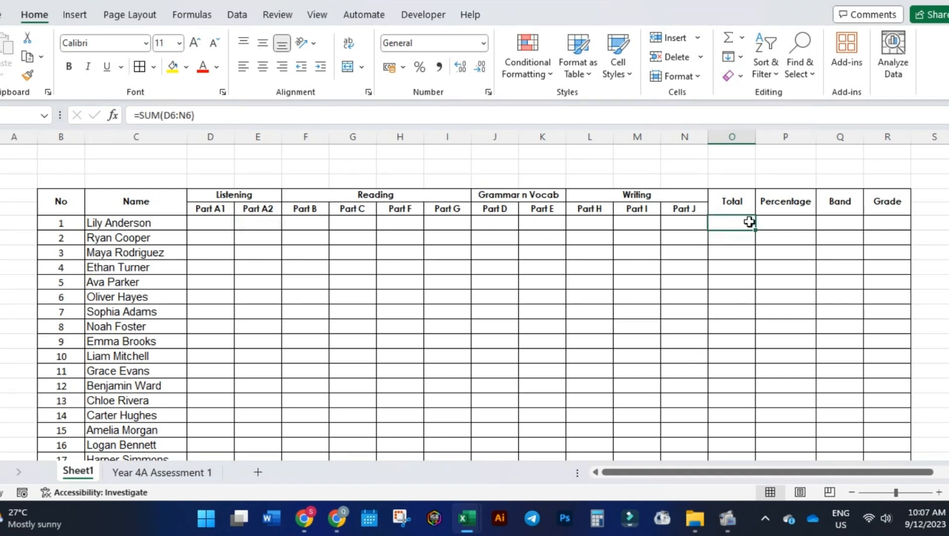
pyautogui.scroll(-3, 734, 226)
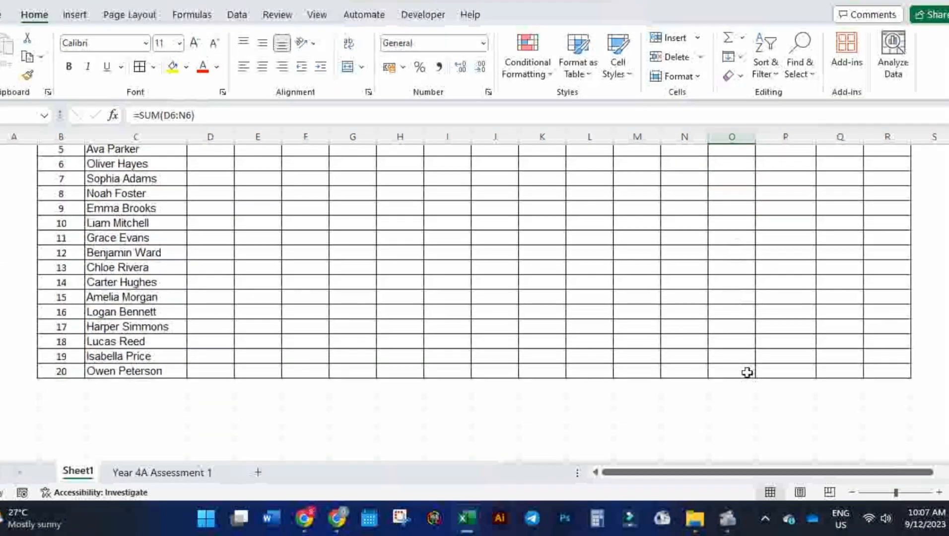
pyautogui.scroll(3, 752, 326)
pyautogui.click(735, 248)
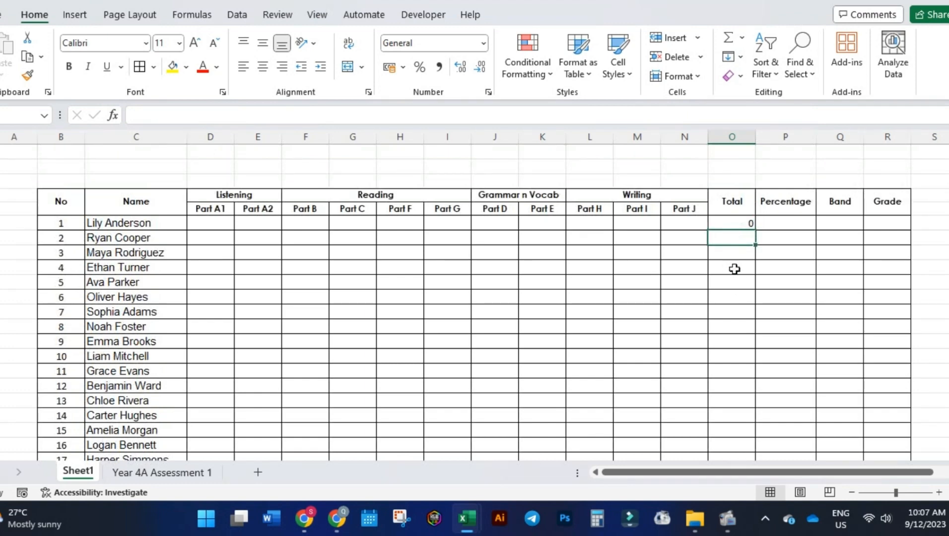
pyautogui.click(734, 222)
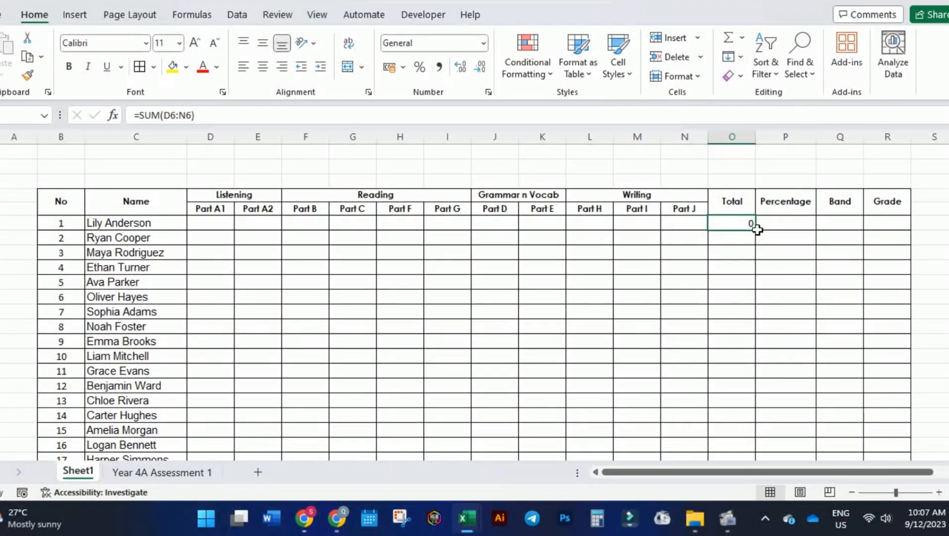
pyautogui.moveTo(754, 230); pyautogui.dragTo(742, 438)
pyautogui.scroll(2, 739, 360)
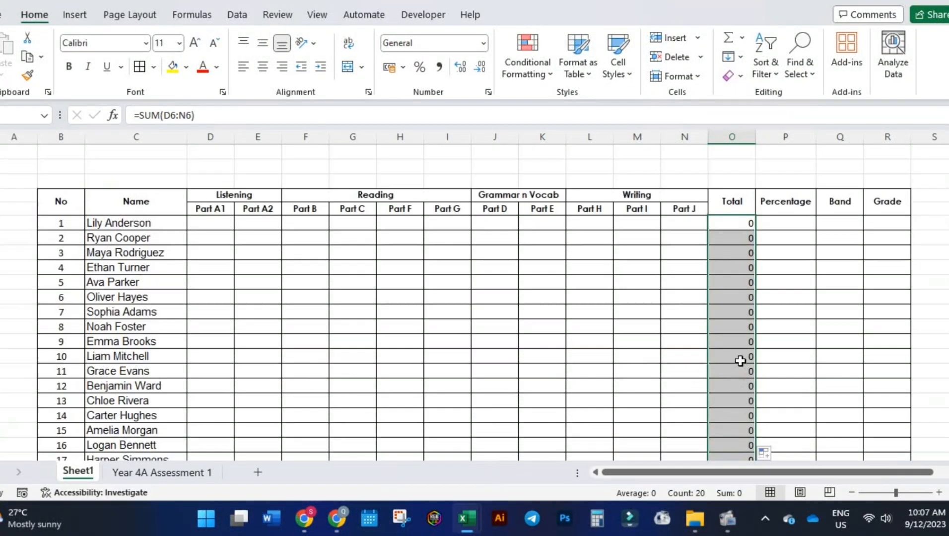
# Examine the filled SUM formulas in several students' Total cells to check their row references.
pyautogui.click(736, 239)
pyautogui.click(735, 223)
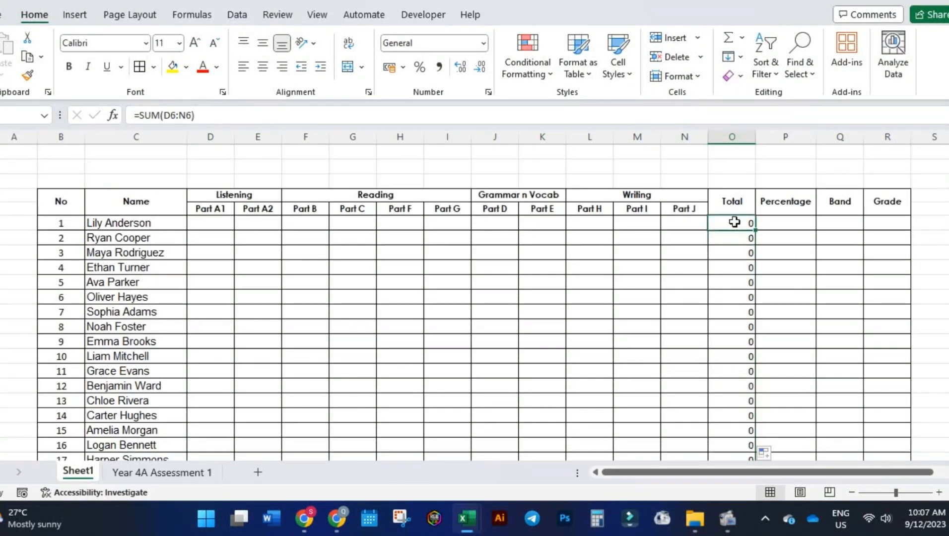
pyautogui.click(731, 249)
pyautogui.click(733, 242)
pyautogui.click(735, 268)
pyautogui.click(738, 312)
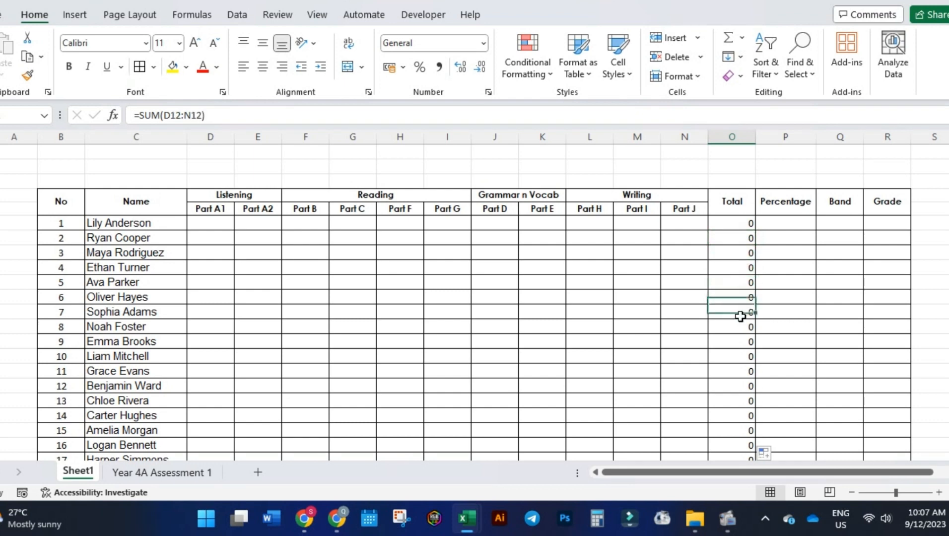
pyautogui.click(742, 342)
pyautogui.click(721, 225)
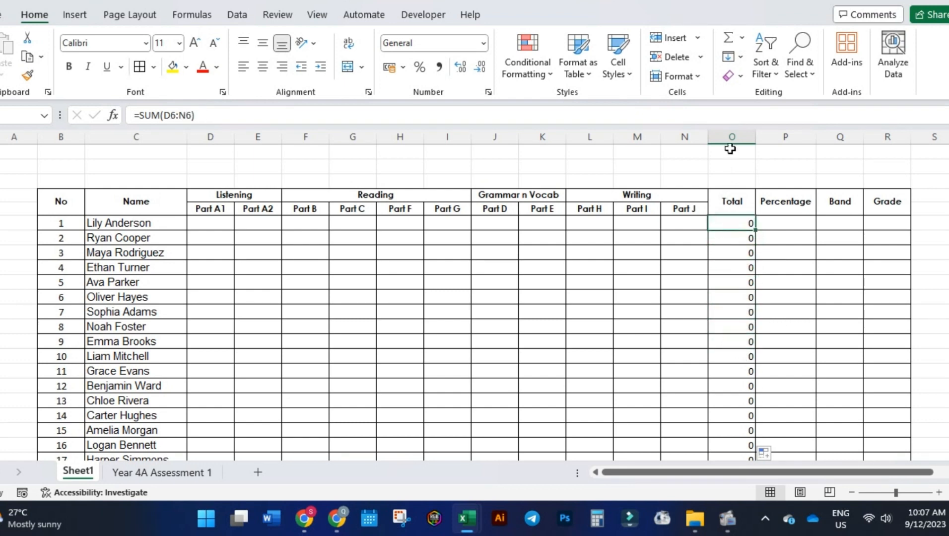
# Centre the contents of the whole Total column O horizontally.
pyautogui.click(730, 139)
pyautogui.click(262, 66)
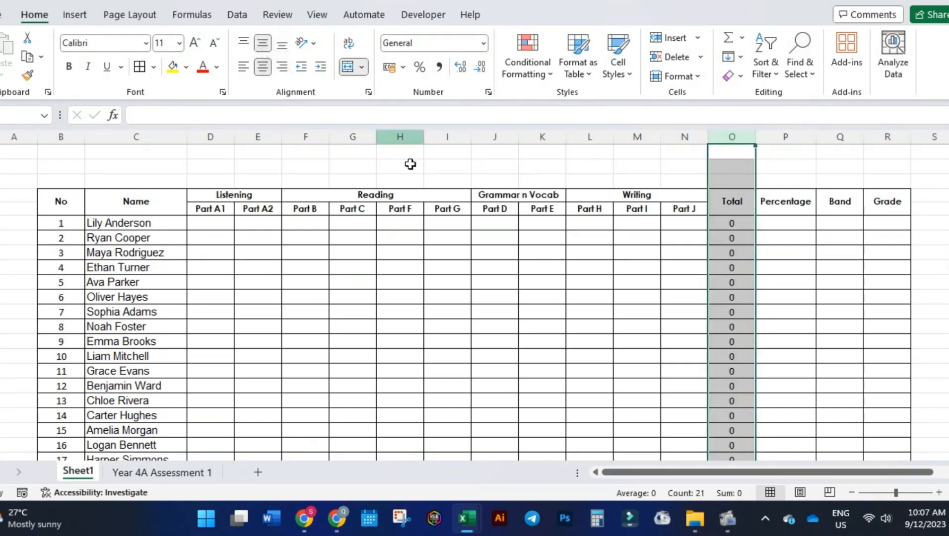
pyautogui.click(447, 297)
# Enter the formula =O6/100 in the first student's Percentage cell, P6.
pyautogui.click(783, 224)
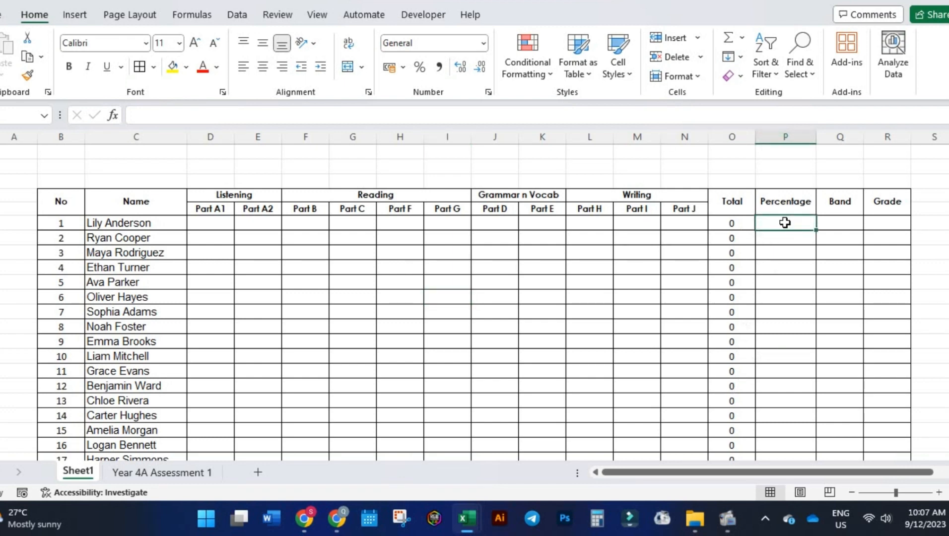
pyautogui.click(341, 115)
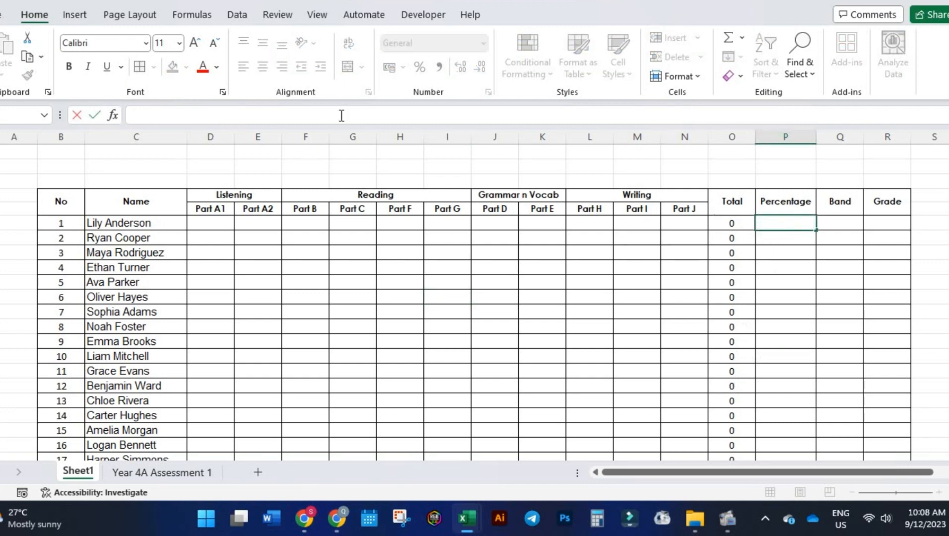
pyautogui.click(791, 224)
pyautogui.write('=')
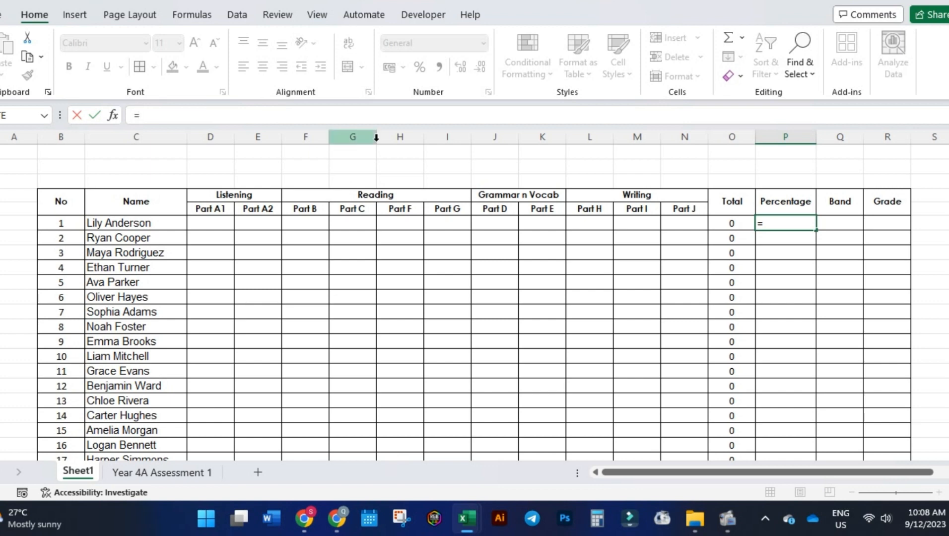
pyautogui.click(734, 224)
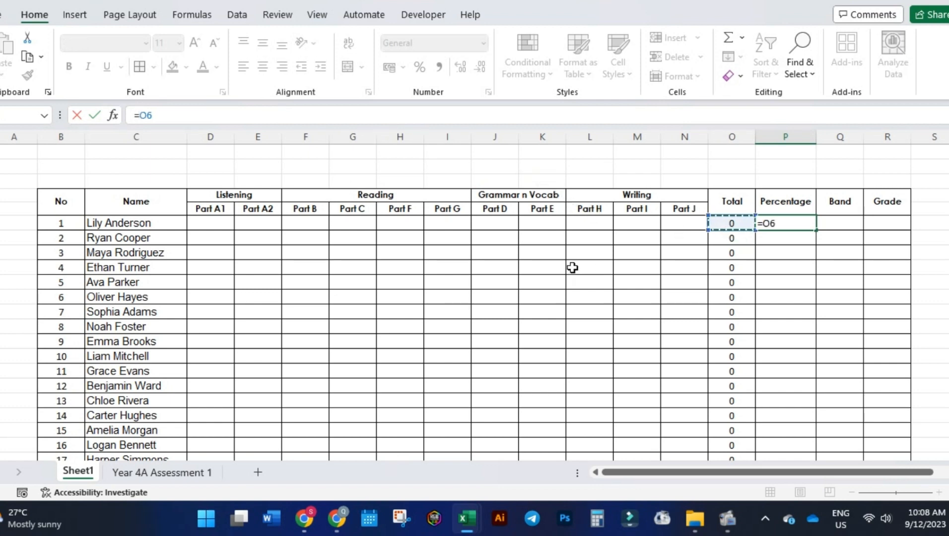
pyautogui.write('/100')
pyautogui.press('Return')
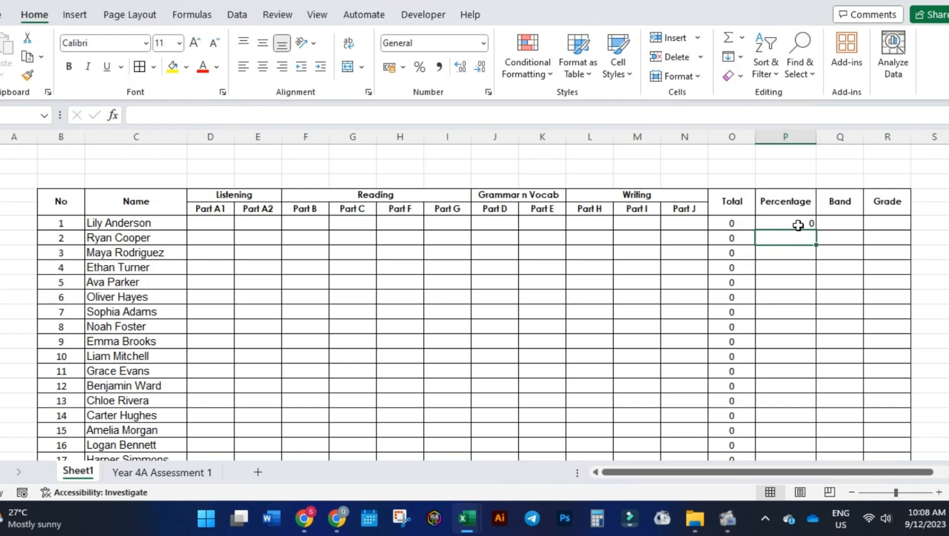
# Format the Percentage cells of all 20 students as Percentage with 0 decimal places.
pyautogui.moveTo(798, 224); pyautogui.dragTo(786, 405)
pyautogui.scroll(3, 784, 322)
pyautogui.scroll(-5, 773, 333)
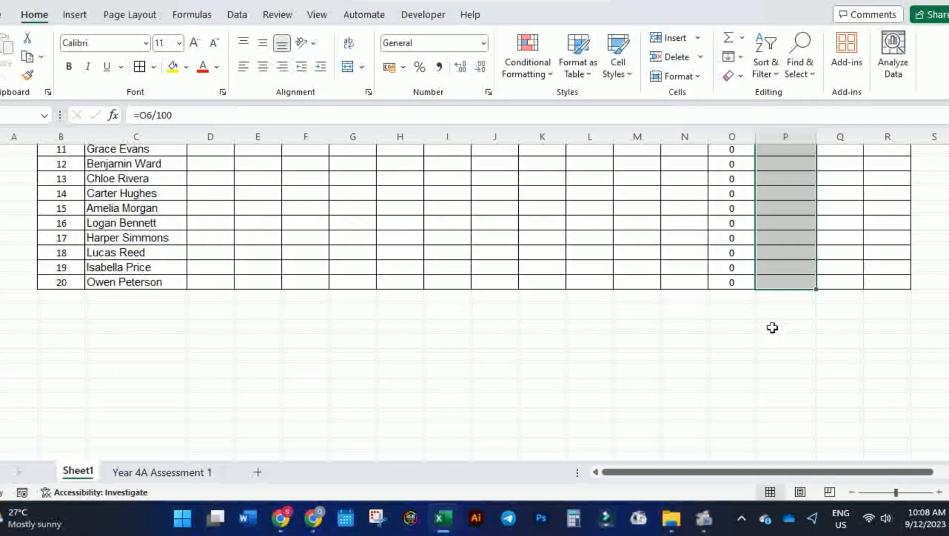
pyautogui.scroll(5, 772, 327)
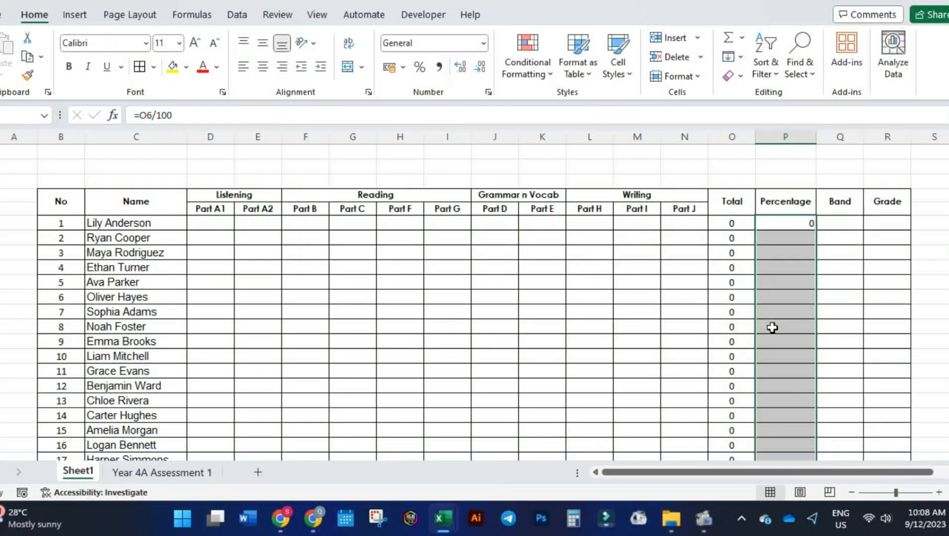
pyautogui.rightClick(775, 249)
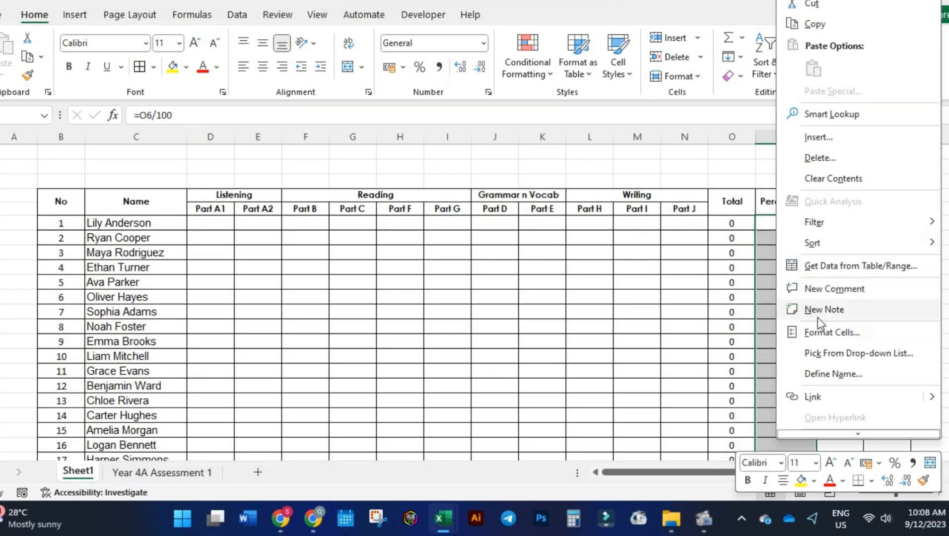
pyautogui.click(825, 332)
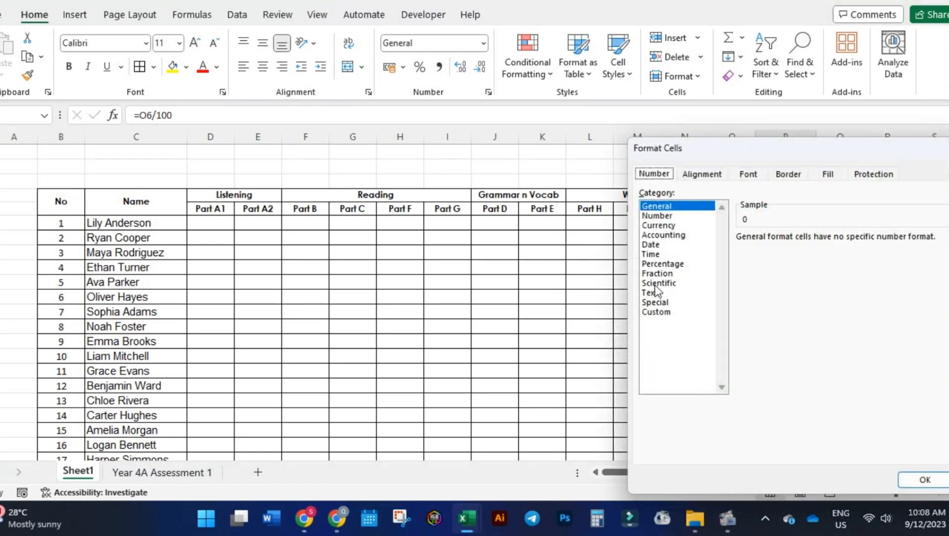
pyautogui.click(669, 264)
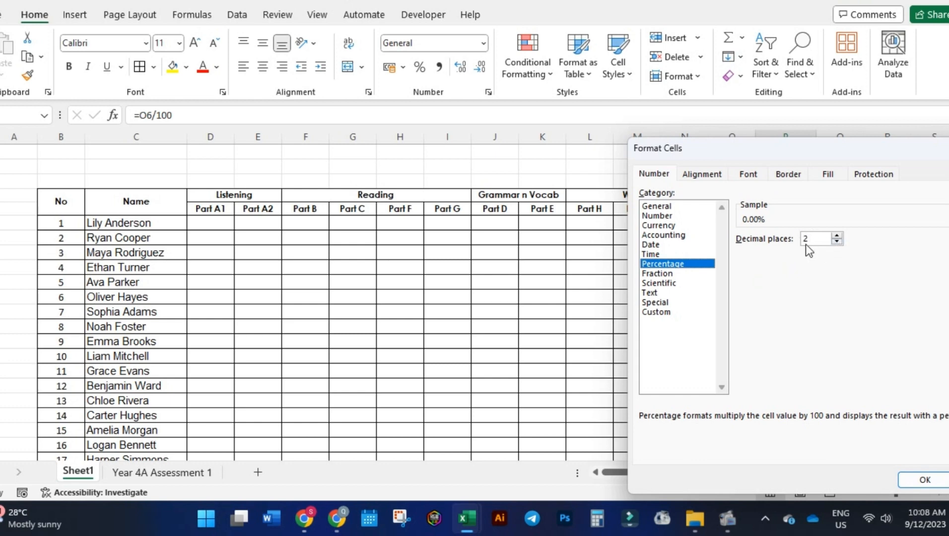
pyautogui.click(837, 242)
pyautogui.click(837, 242)
pyautogui.click(909, 479)
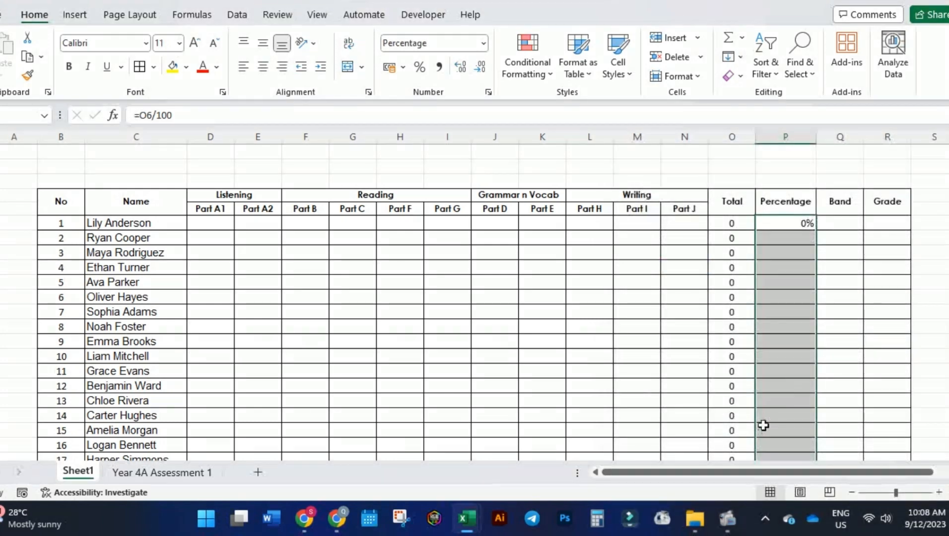
# Fill the Percentage formula from P6 down for all 20 students and centre the column's contents horizontally.
pyautogui.click(786, 341)
pyautogui.click(800, 230)
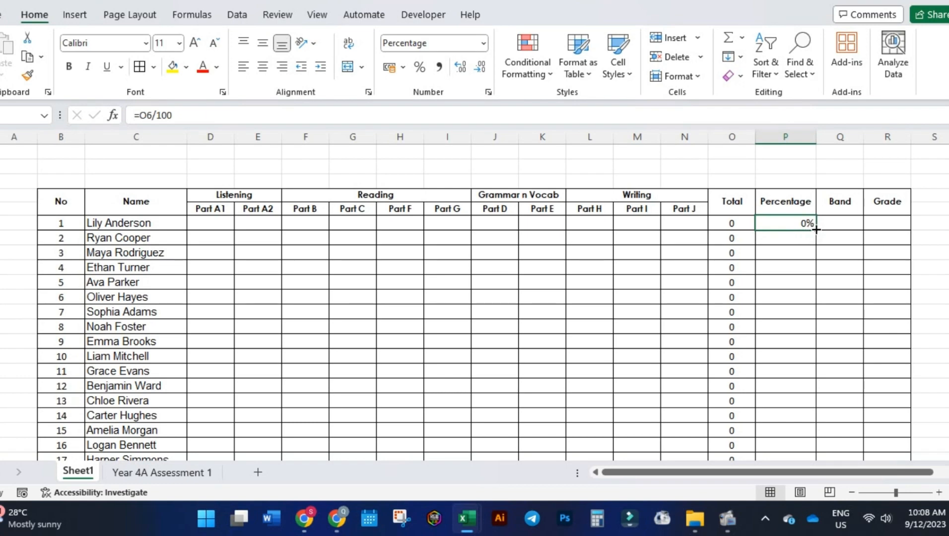
pyautogui.moveTo(816, 229)
pyautogui.mouseDown()
pyautogui.moveTo(805, 483)
pyautogui.moveTo(807, 437)
pyautogui.mouseUp()
pyautogui.scroll(2, 805, 402)
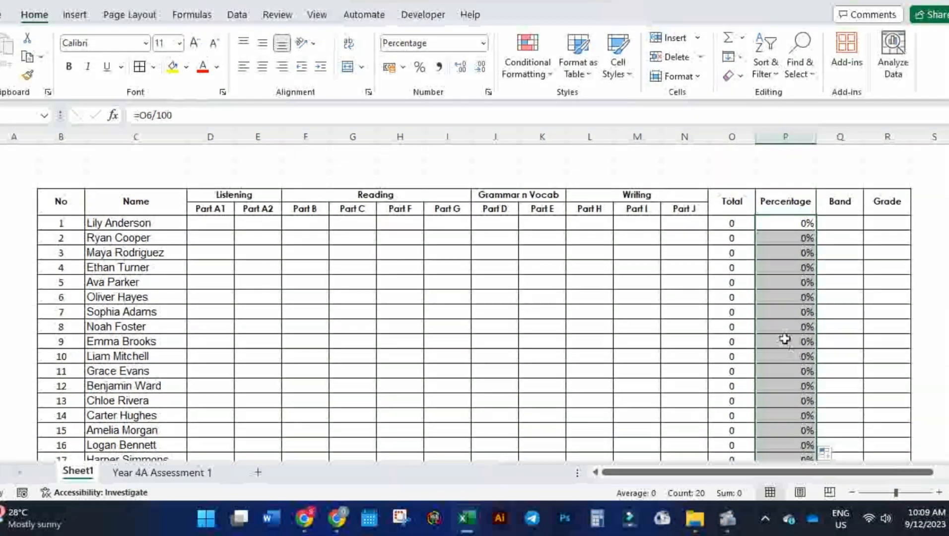
pyautogui.click(263, 67)
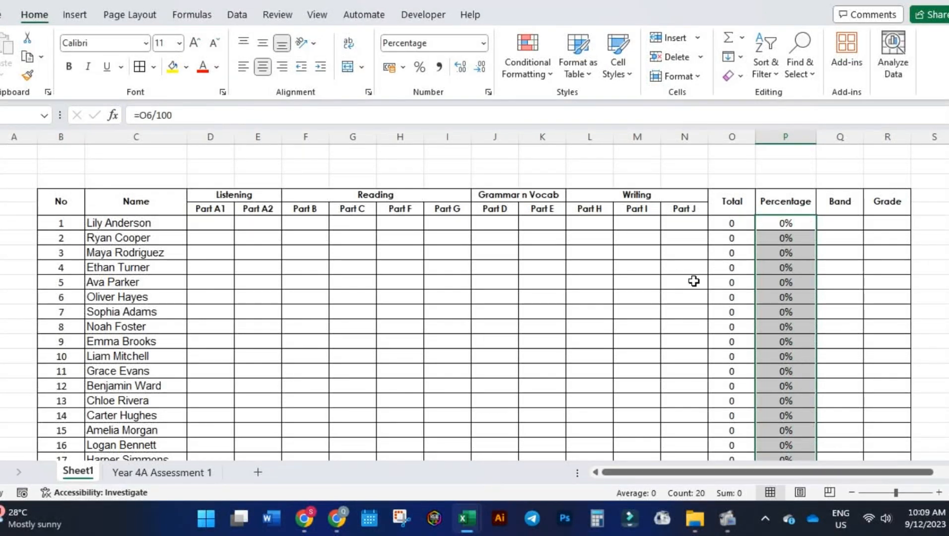
pyautogui.click(784, 296)
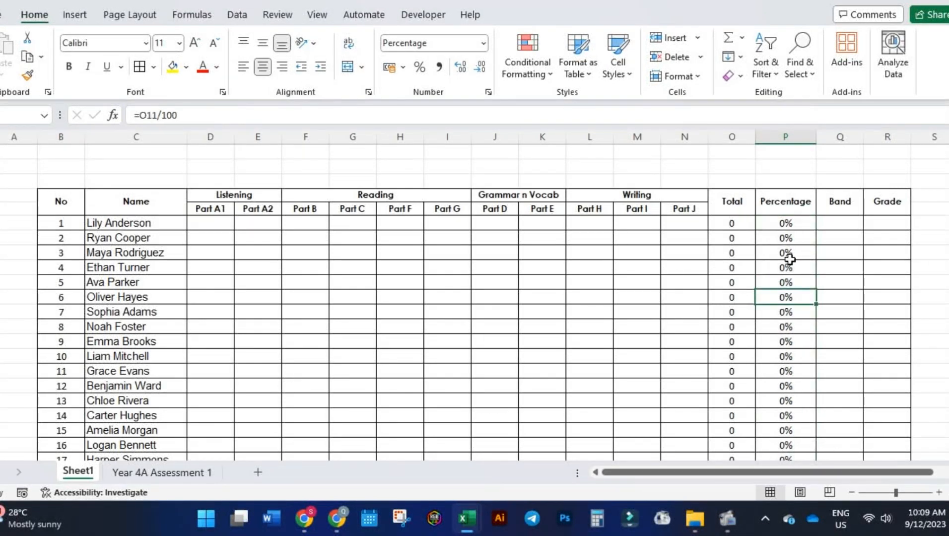
# Begin the first student's Band formula in Q6 with =if(O6>=80,6, so totals of 80 or more give band 6.
pyautogui.click(863, 228)
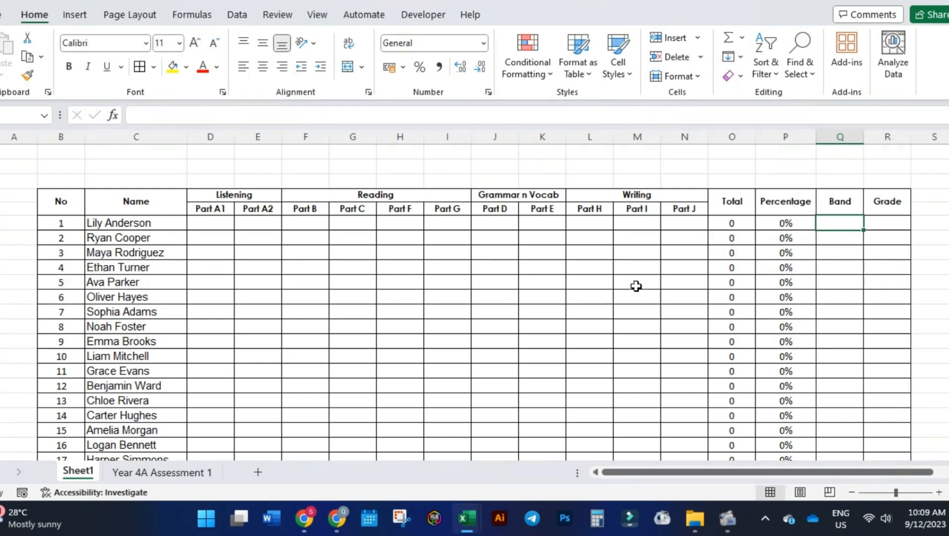
pyautogui.click(433, 120)
pyautogui.write('=')
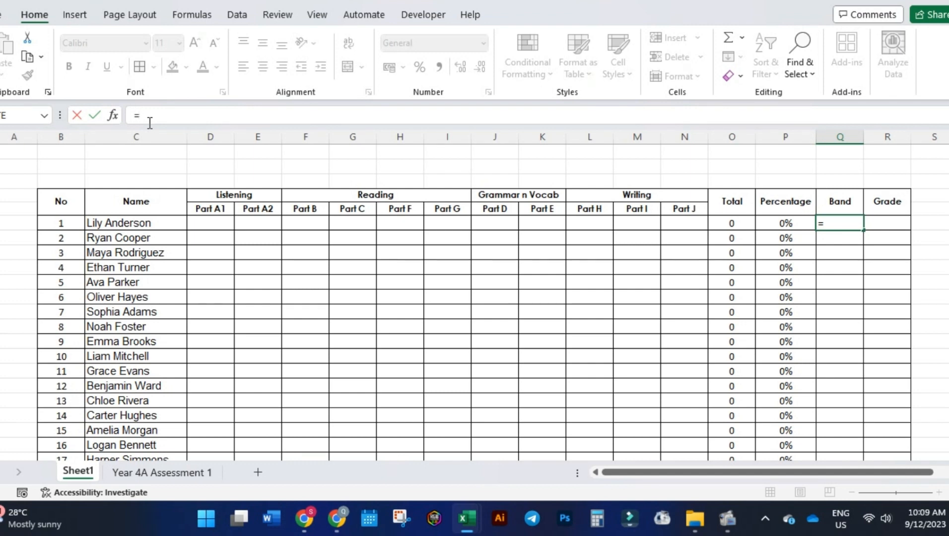
pyautogui.write('if')
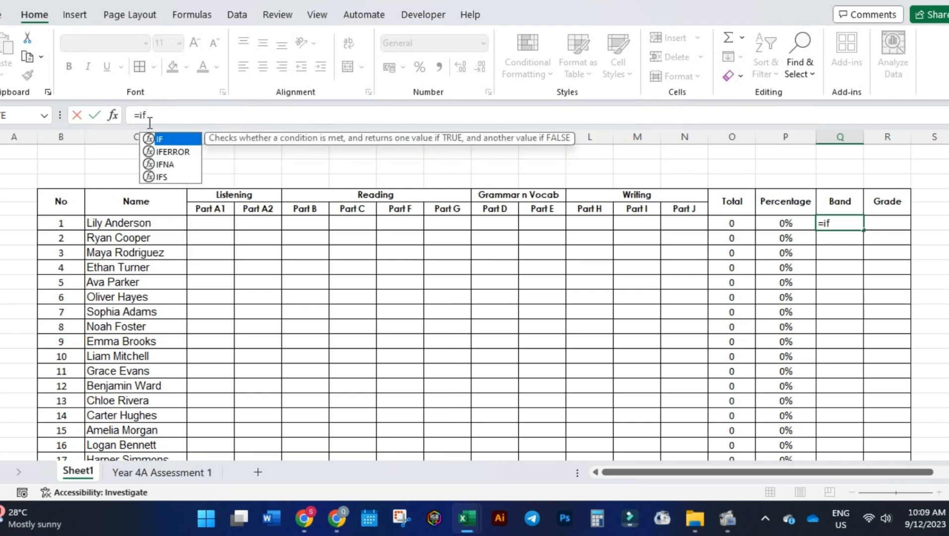
pyautogui.write('(')
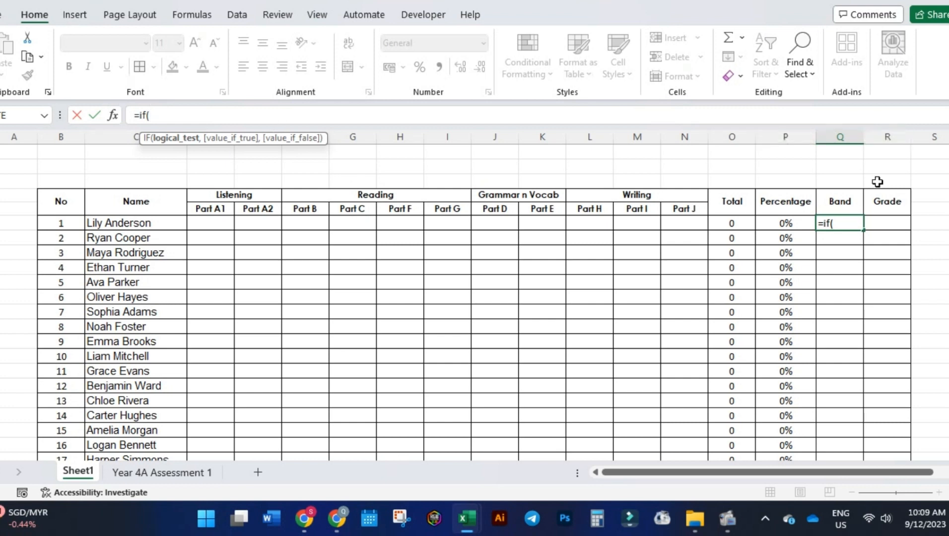
pyautogui.click(748, 223)
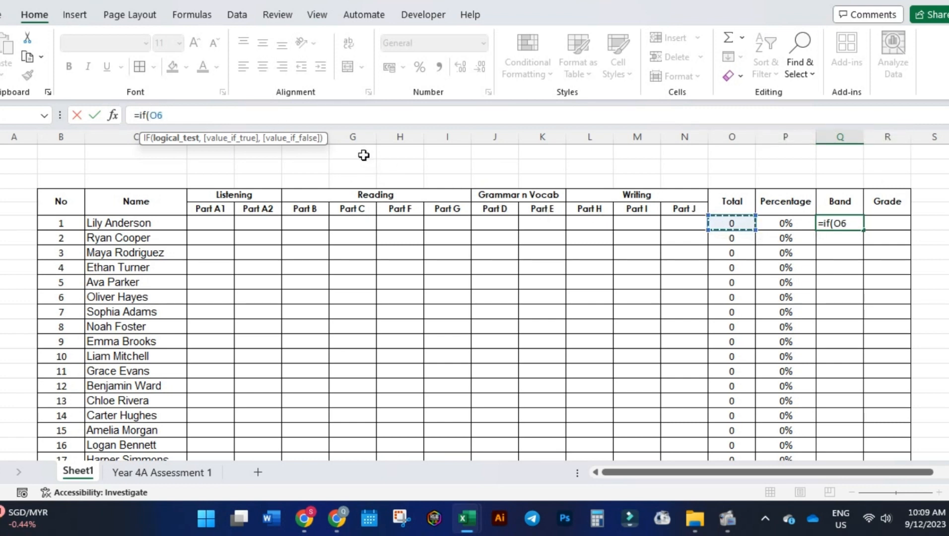
pyautogui.write('>=80')
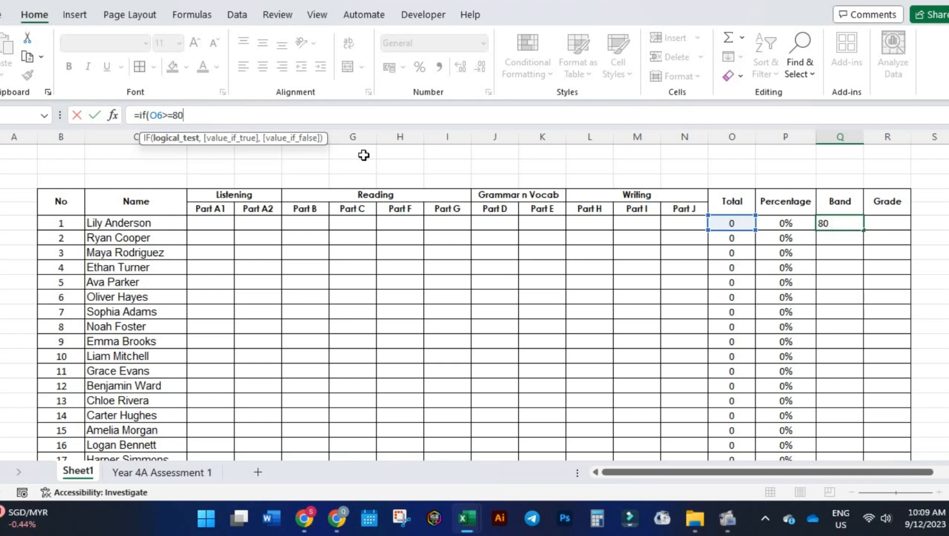
pyautogui.write(',')
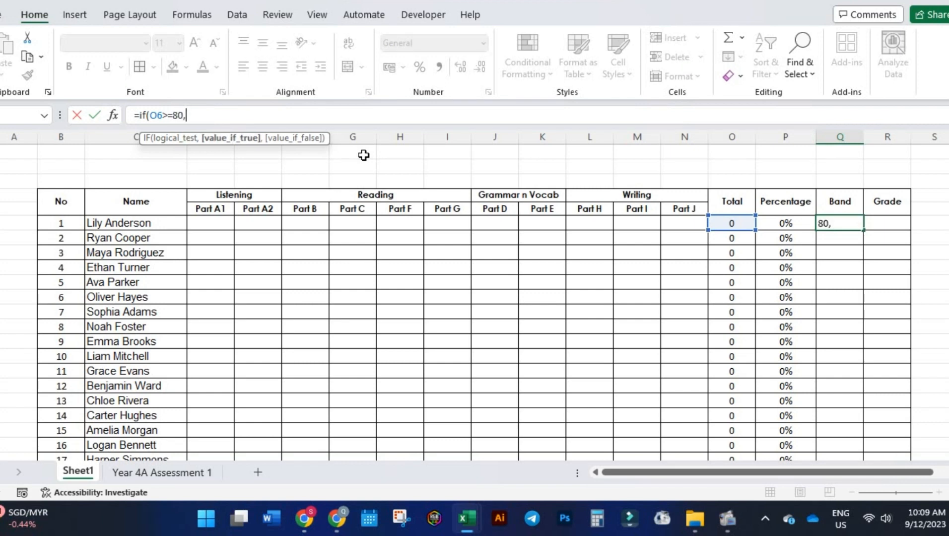
pyautogui.write('6,')
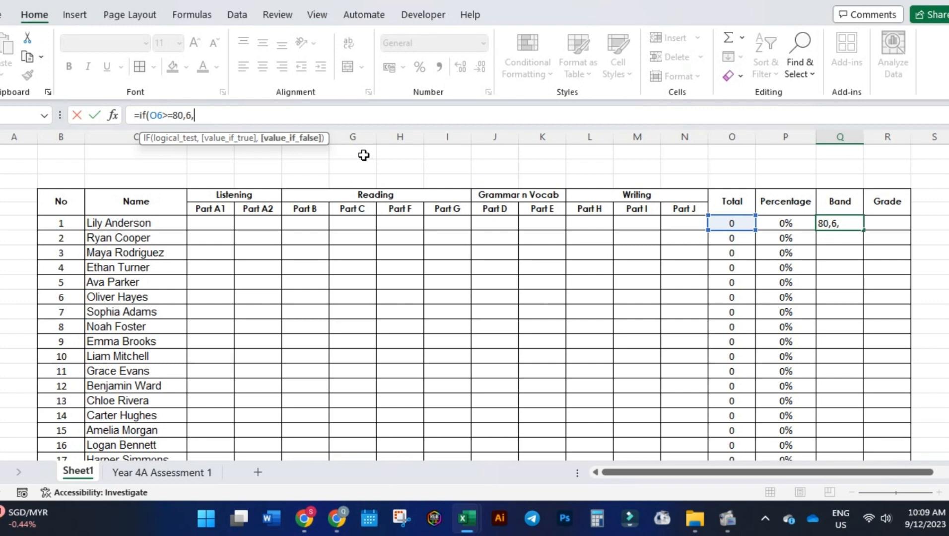
pyautogui.write('(if')
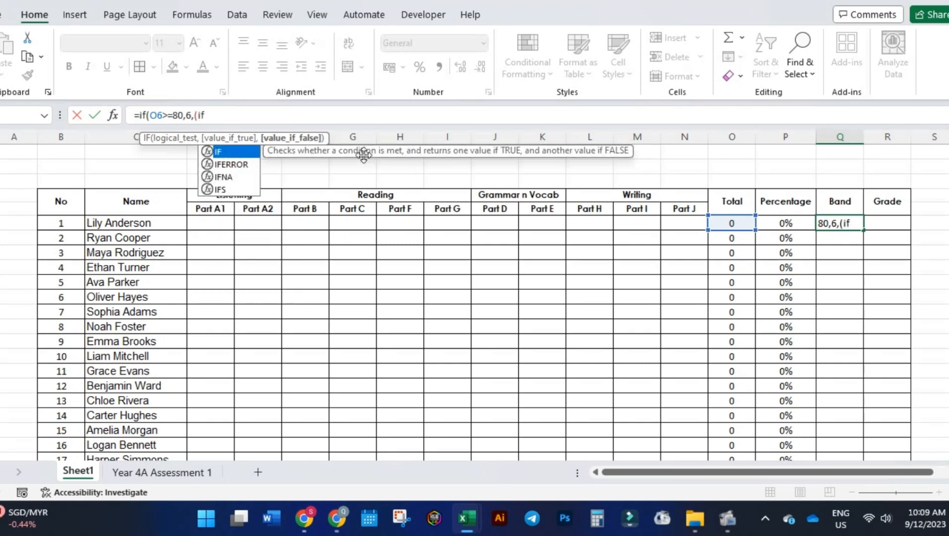
pyautogui.write('(')
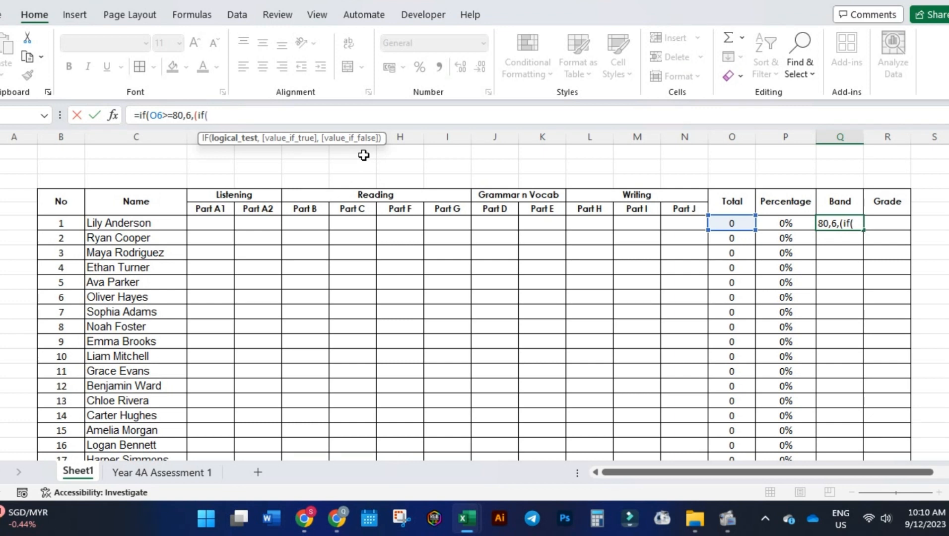
# Add a nested condition (if(O6>=70,5" to the Band formula for totals of 70 or more.
pyautogui.click(728, 227)
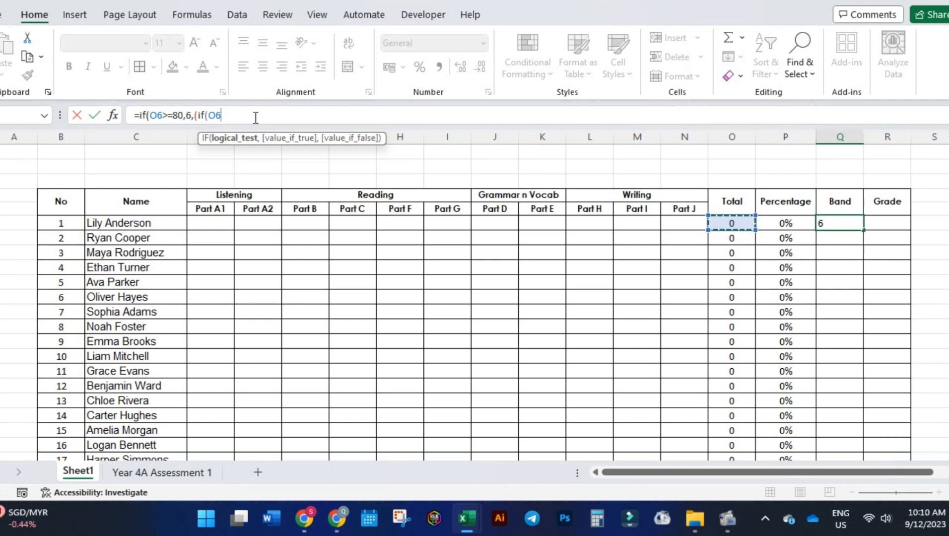
pyautogui.write('>=65')
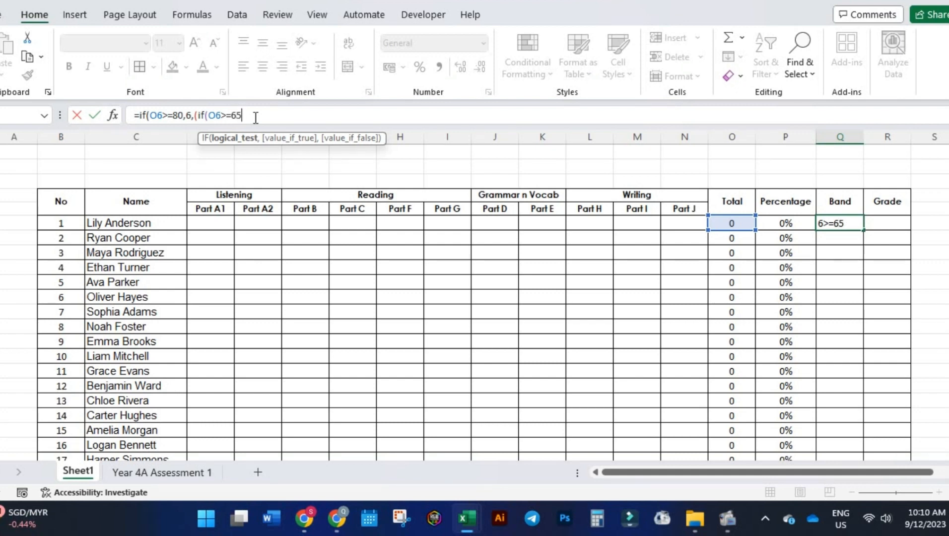
pyautogui.press('BackSpace')
pyautogui.press('BackSpace')
pyautogui.write('70,')
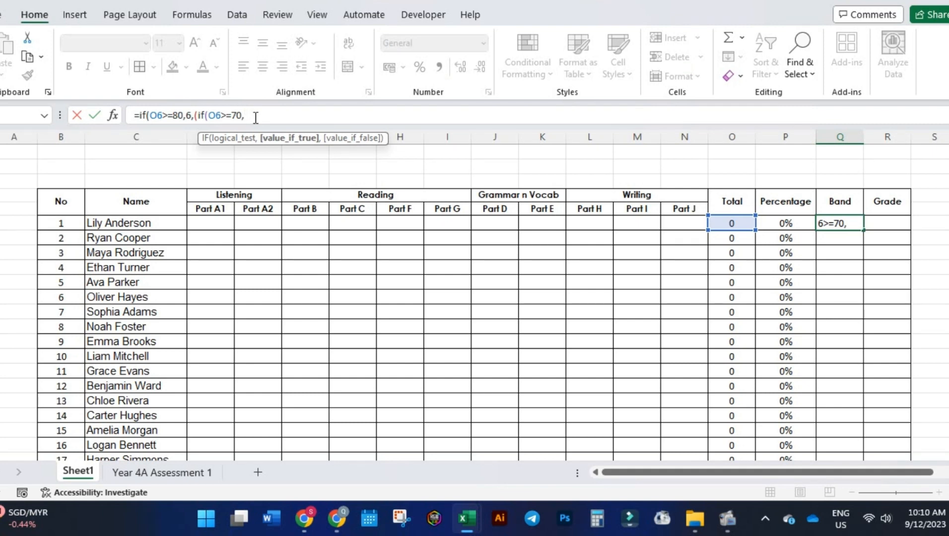
pyautogui.write('5')
pyautogui.press('Return')
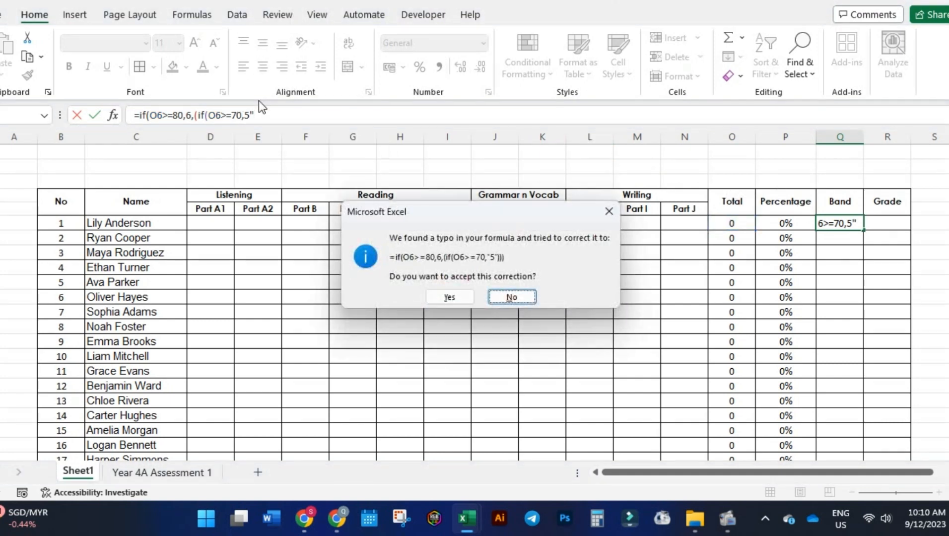
pyautogui.click(609, 211)
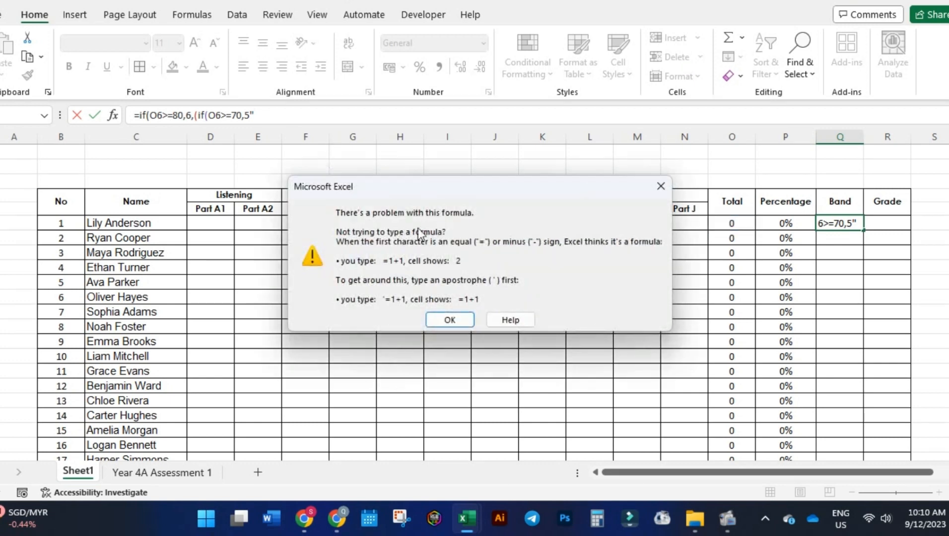
pyautogui.click(450, 320)
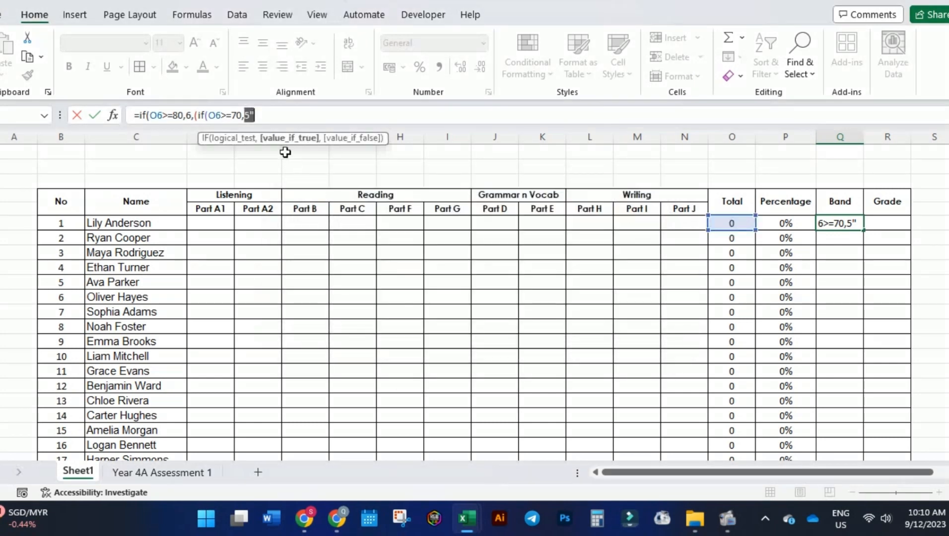
# Enclose the band results 5 and 6 in double quotation marks within the Q6 formula.
pyautogui.click(250, 120)
pyautogui.click(242, 118)
pyautogui.click(246, 115)
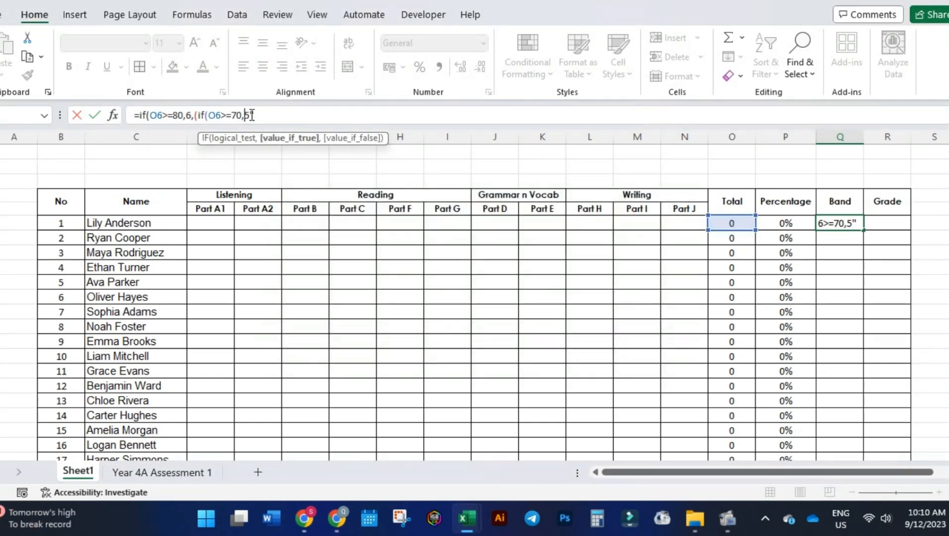
pyautogui.write('"')
pyautogui.click(192, 115)
pyautogui.write('"6')
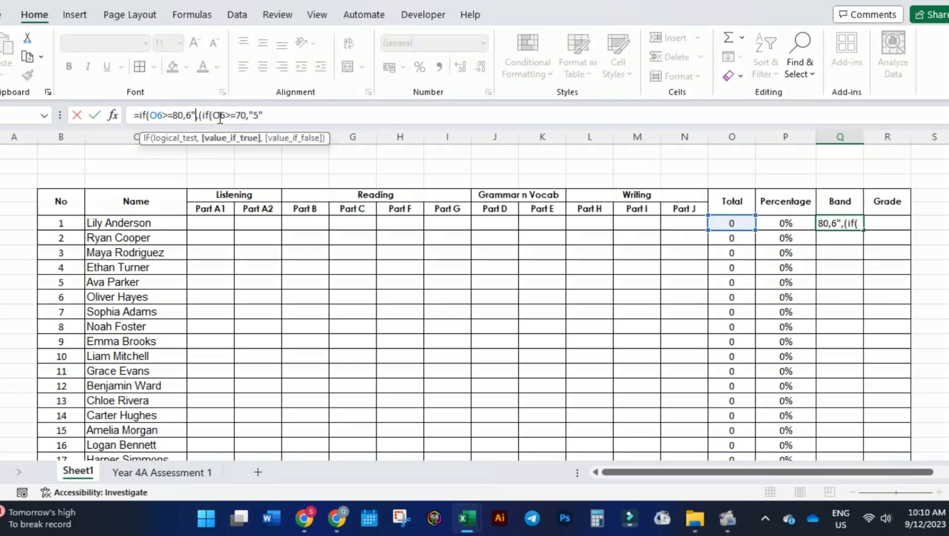
pyautogui.write('"')
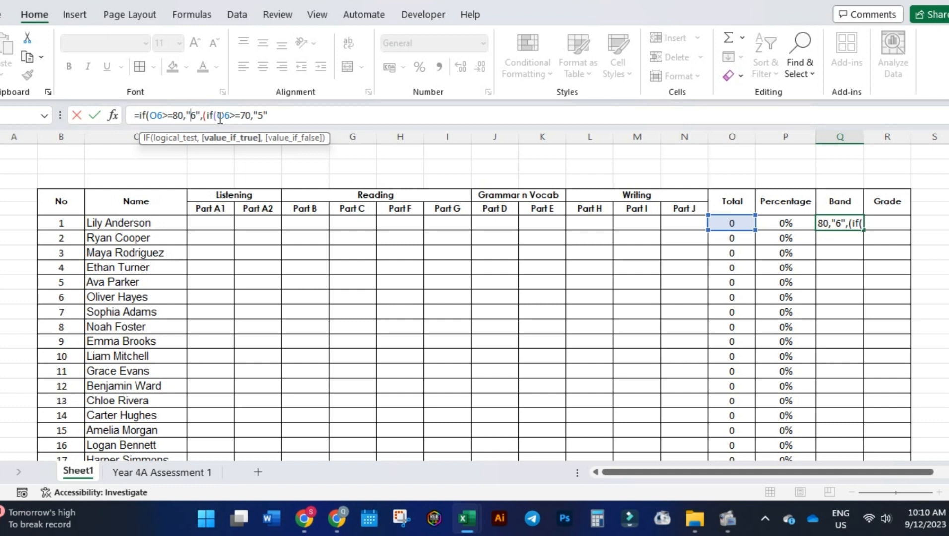
# Append a nested condition ,(if(O6>=60,"4", to the Q6 Band formula for totals of 60 or more.
pyautogui.click(298, 114)
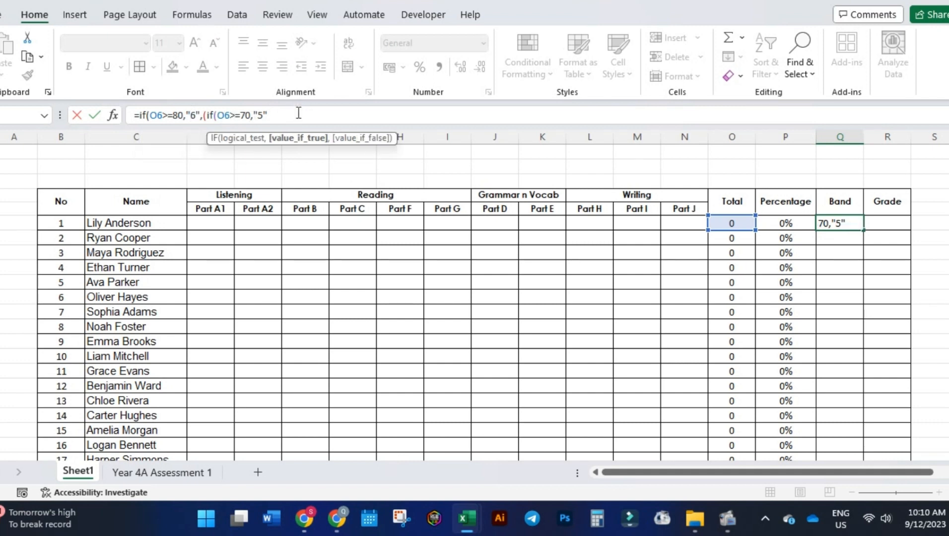
pyautogui.write(',')
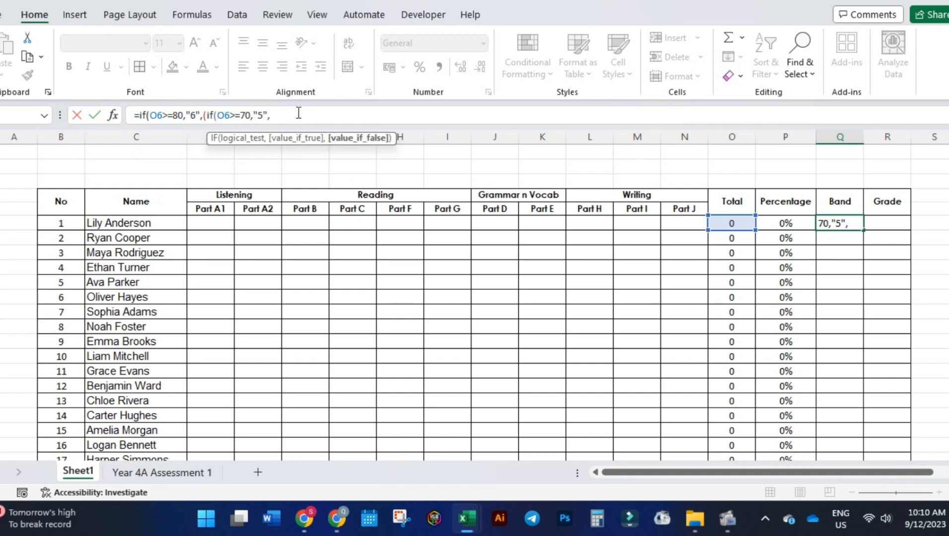
pyautogui.write('(if')
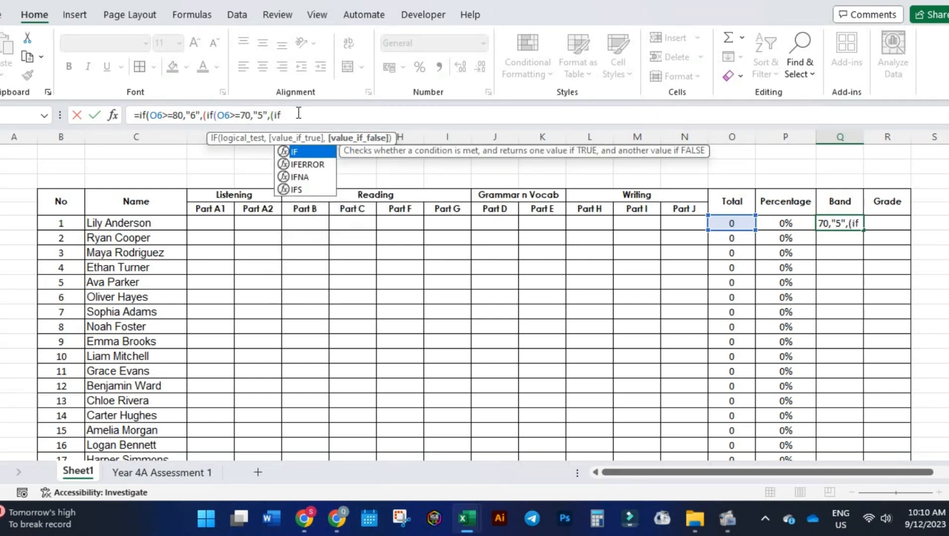
pyautogui.click(746, 218)
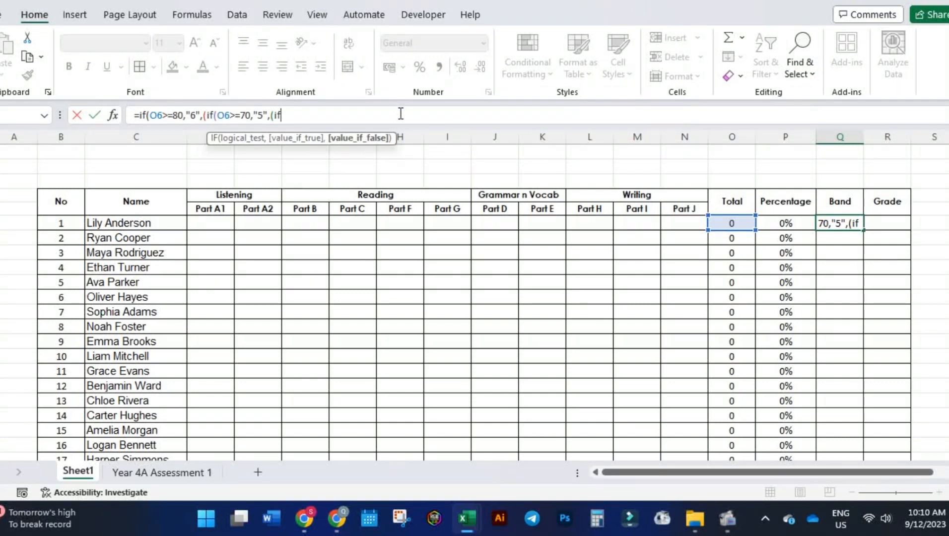
pyautogui.write('(')
pyautogui.click(728, 218)
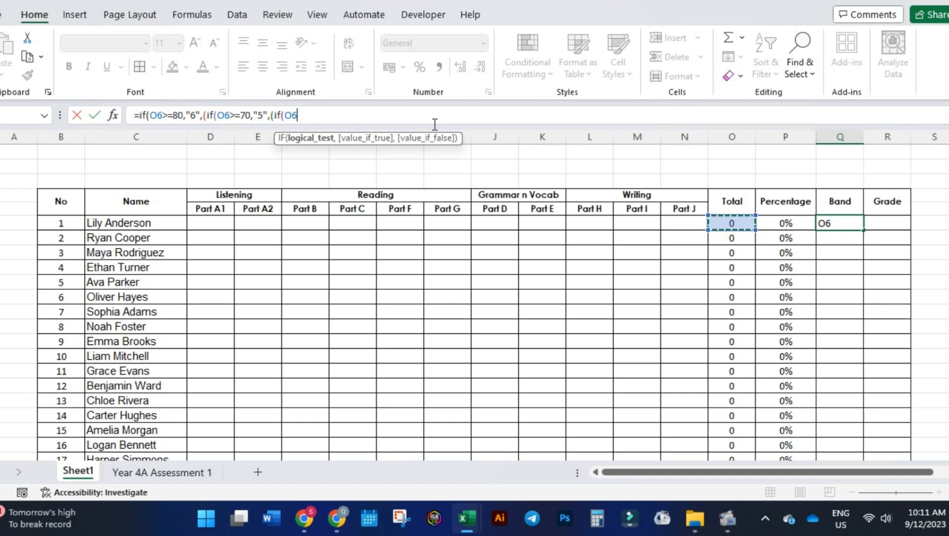
pyautogui.write('>=60')
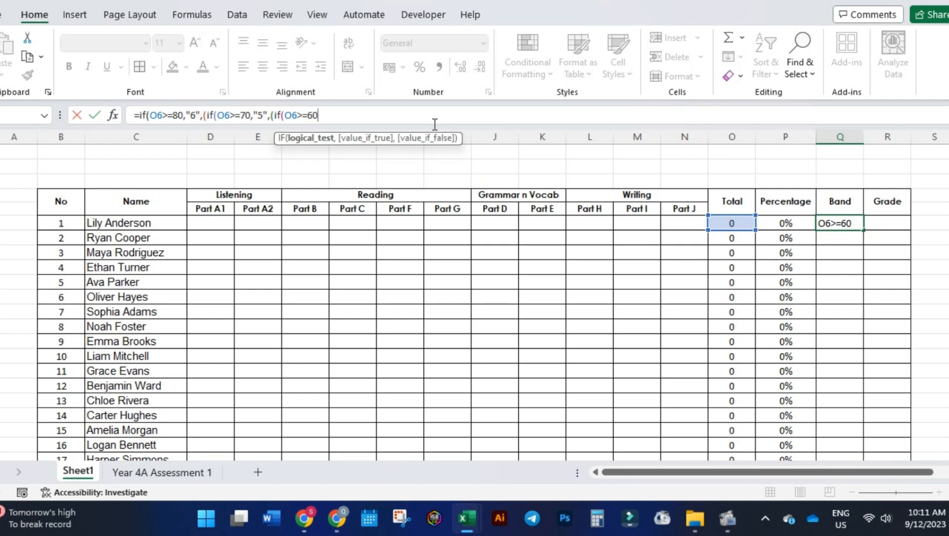
pyautogui.write(',')
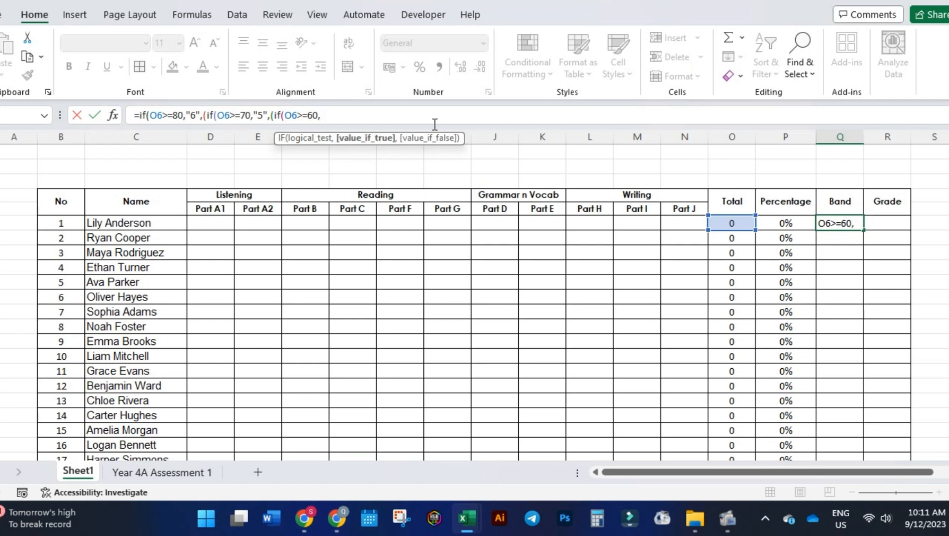
pyautogui.write('"')
pyautogui.write('4')
# Add a nested condition (if(O6>=50,"3", to the Band formula for totals of 50 or more.
pyautogui.write(',')
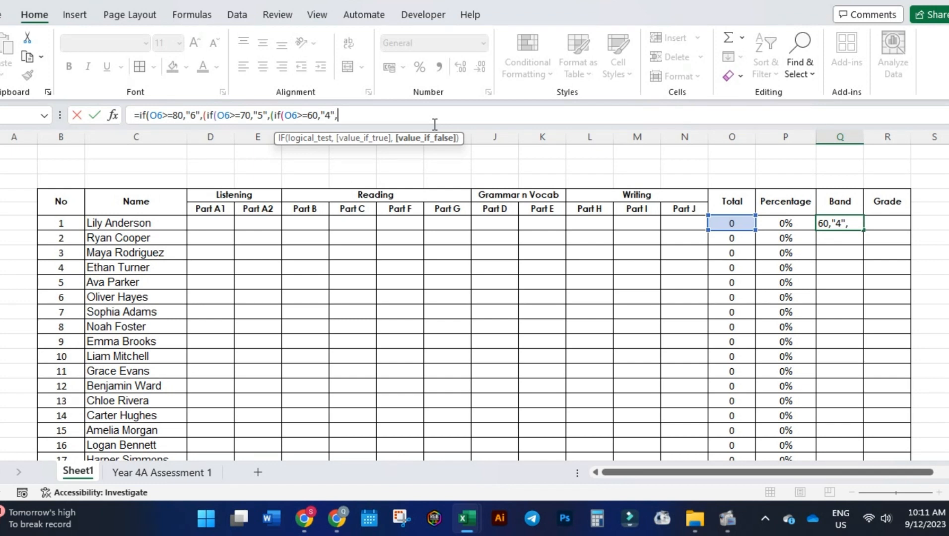
pyautogui.write('(if')
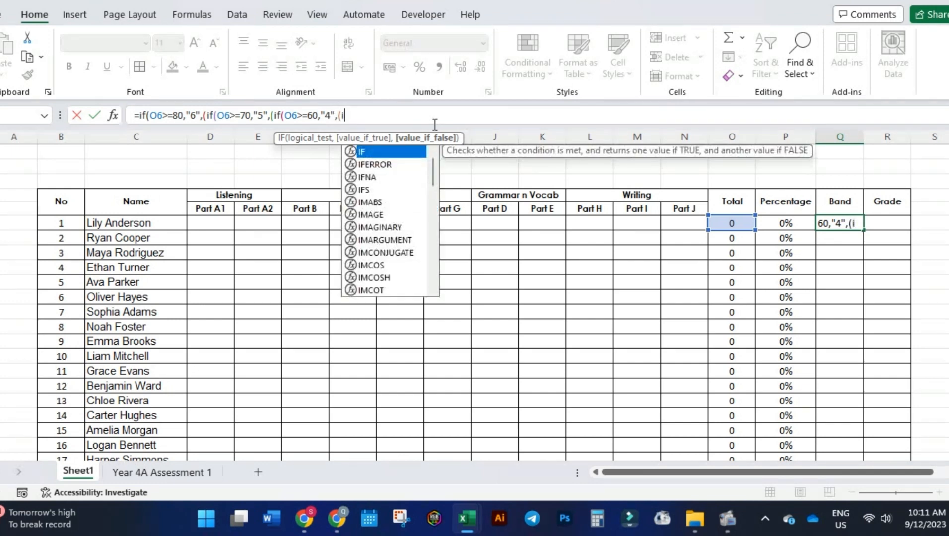
pyautogui.click(731, 223)
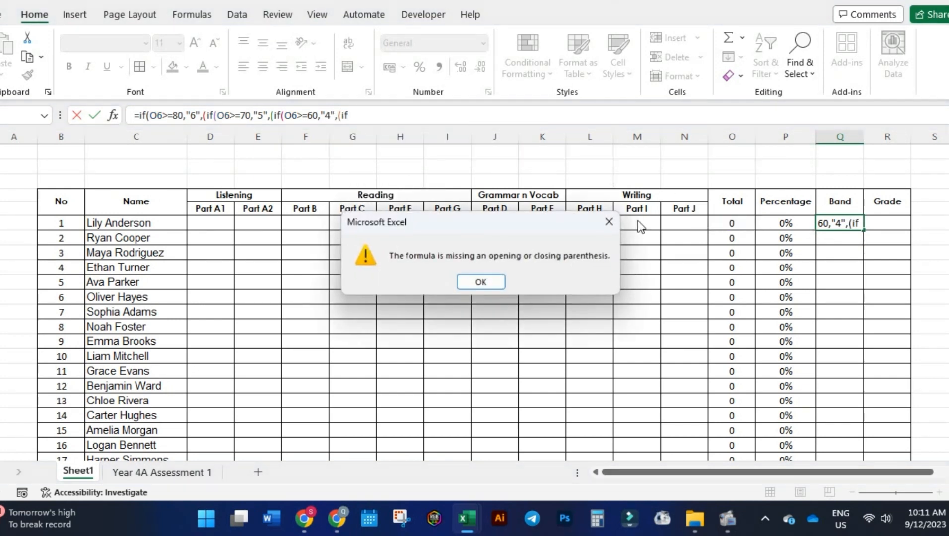
pyautogui.click(483, 282)
pyautogui.write('(')
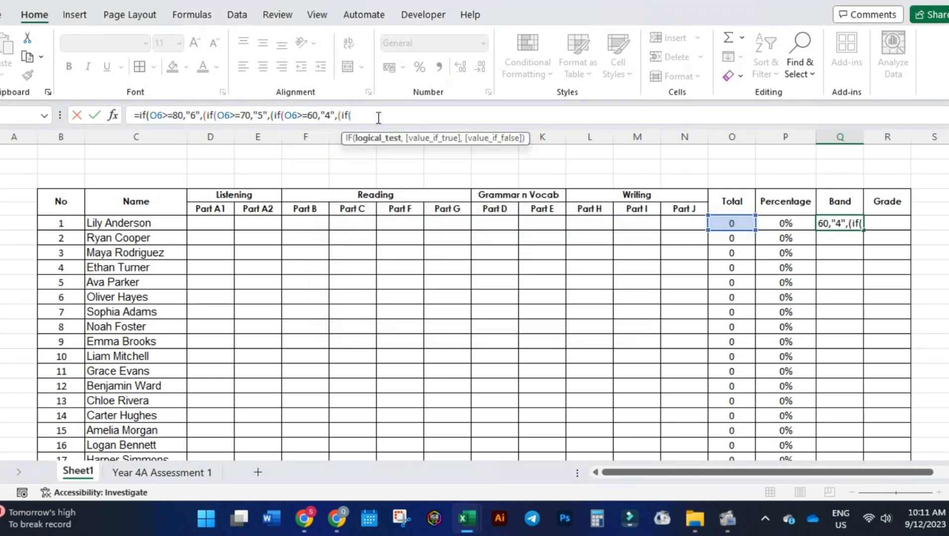
pyautogui.click(732, 224)
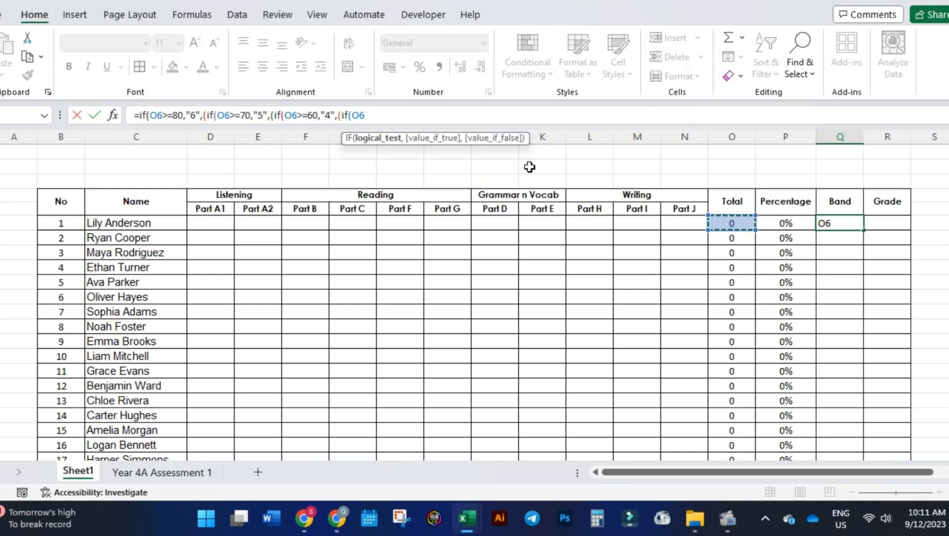
pyautogui.write('>=50')
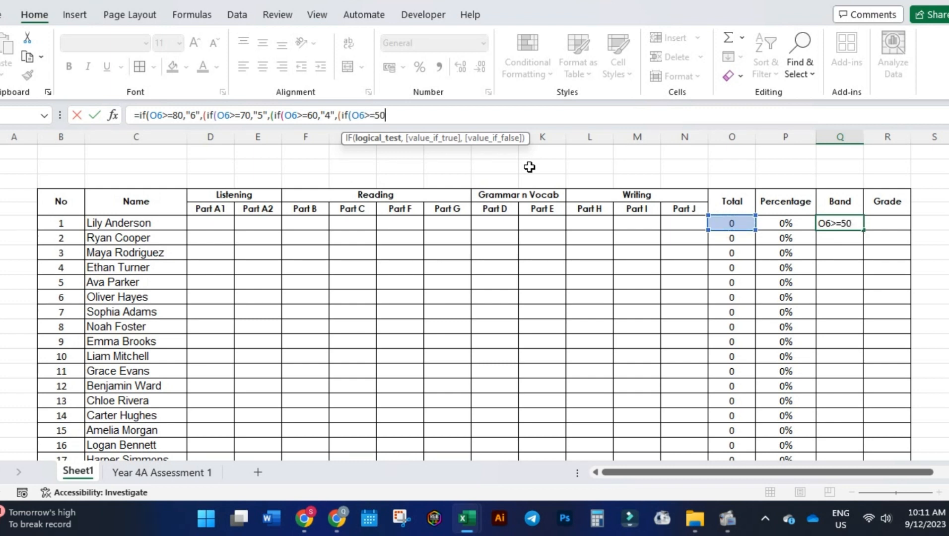
pyautogui.write(',')
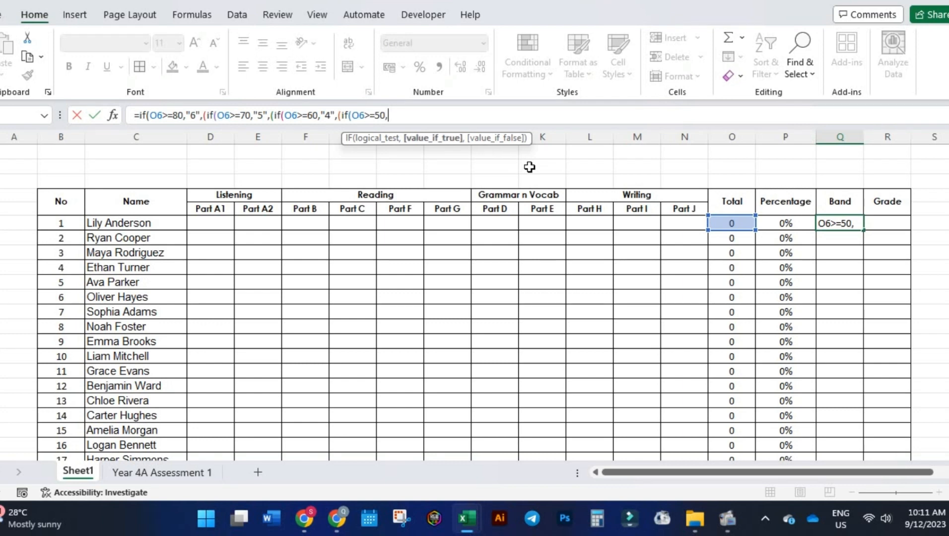
pyautogui.write('"3",')
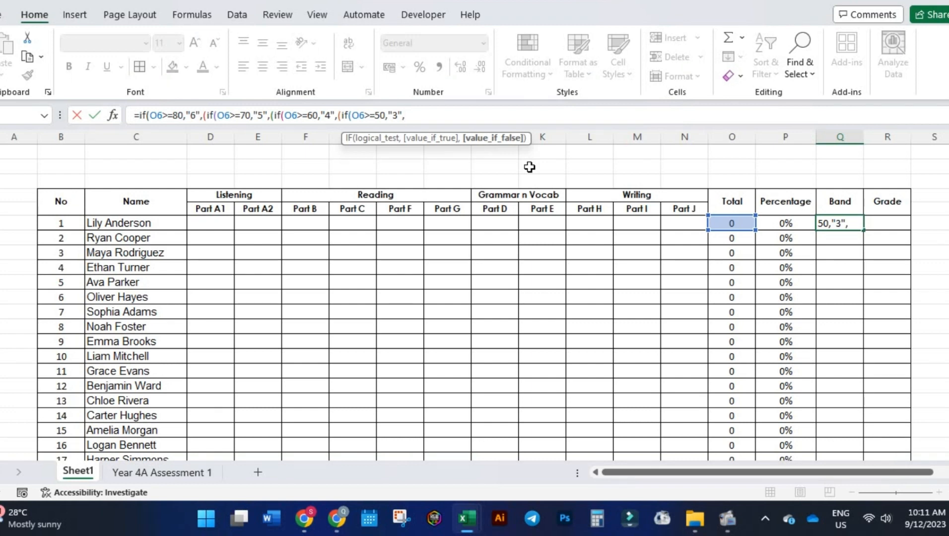
pyautogui.write('(if')
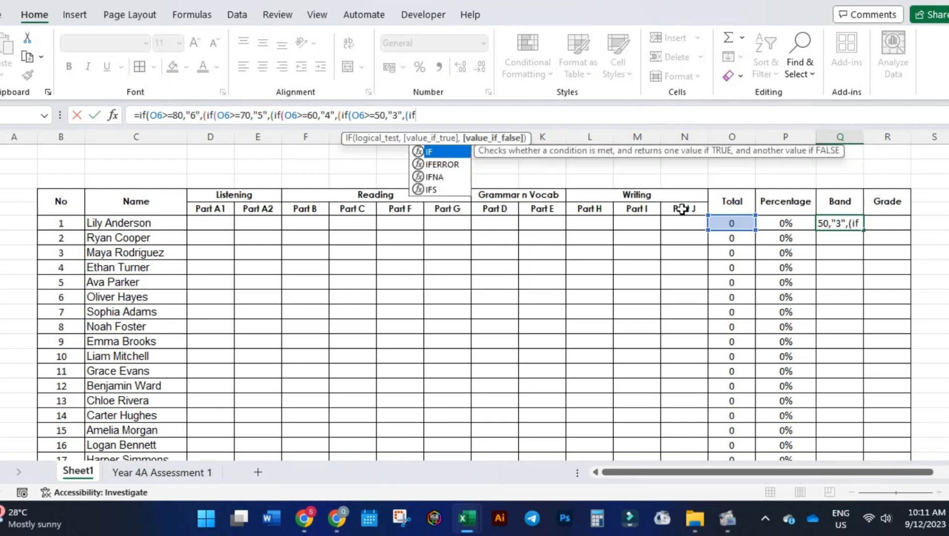
# Add a nested condition (if(O6>=40,"2", to the Band formula for totals of 40 or more.
pyautogui.click(719, 225)
pyautogui.click(489, 282)
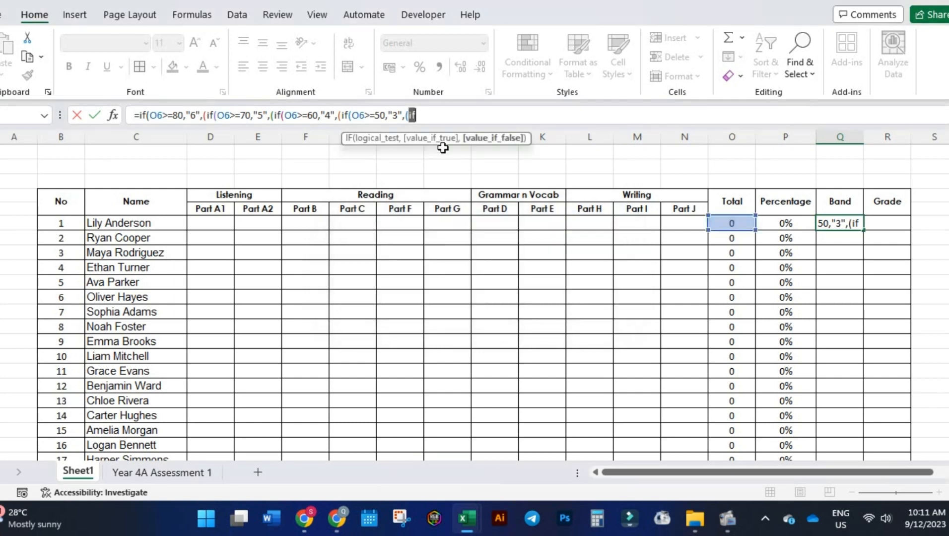
pyautogui.write('(')
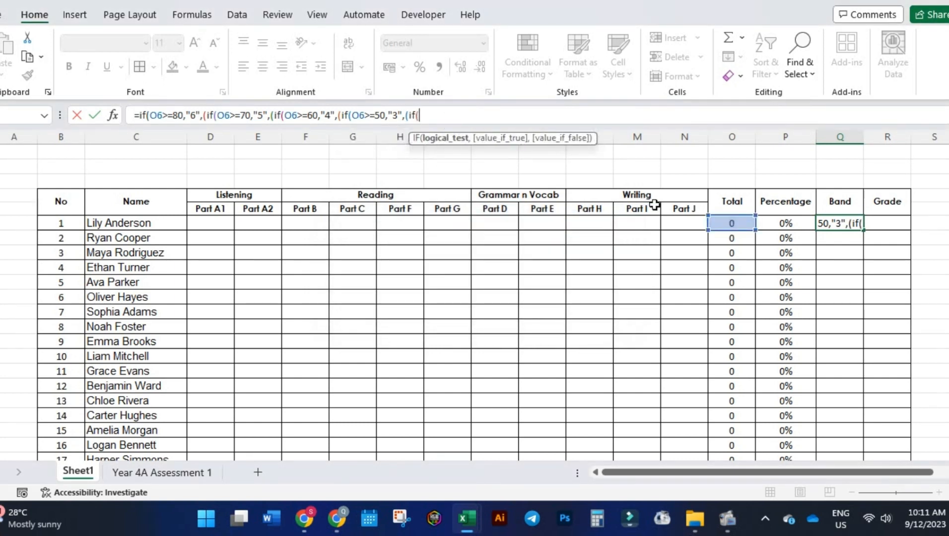
pyautogui.click(731, 223)
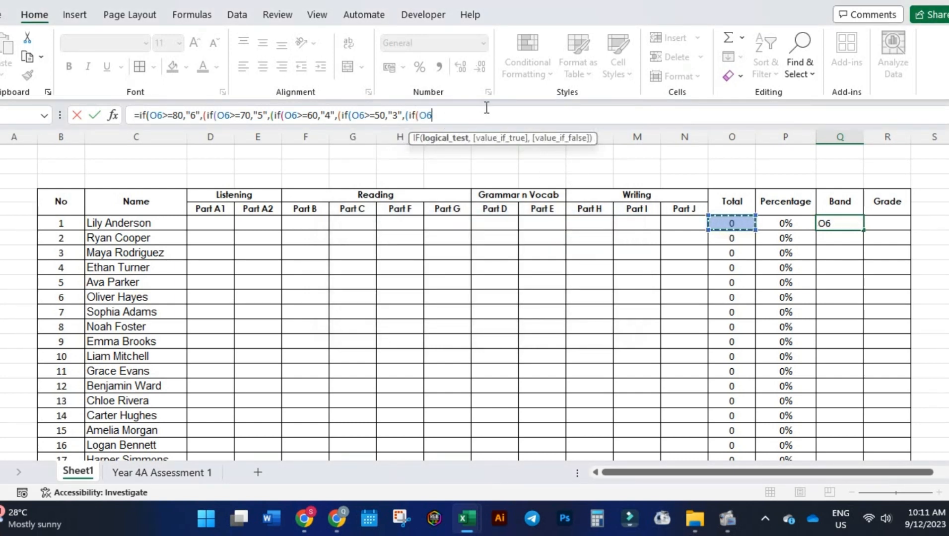
pyautogui.write('>=40')
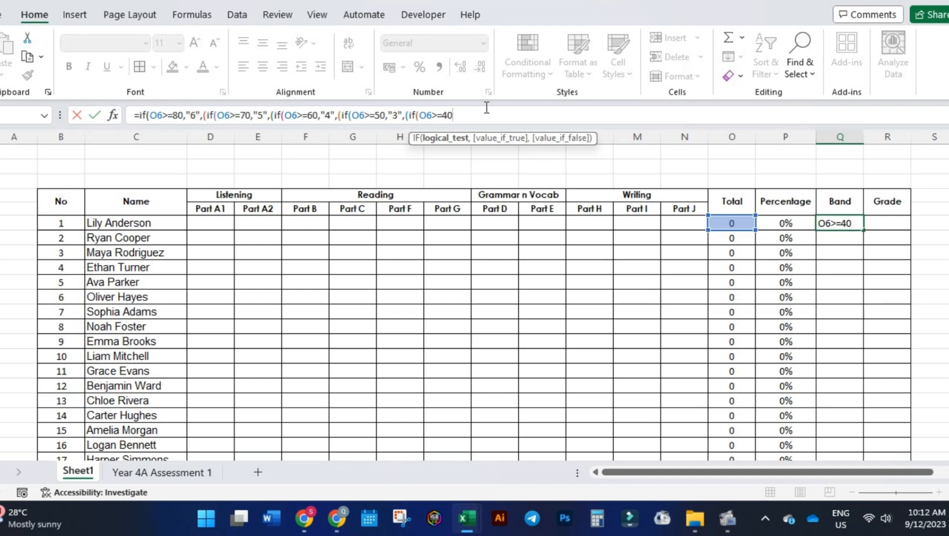
pyautogui.write(',"2')
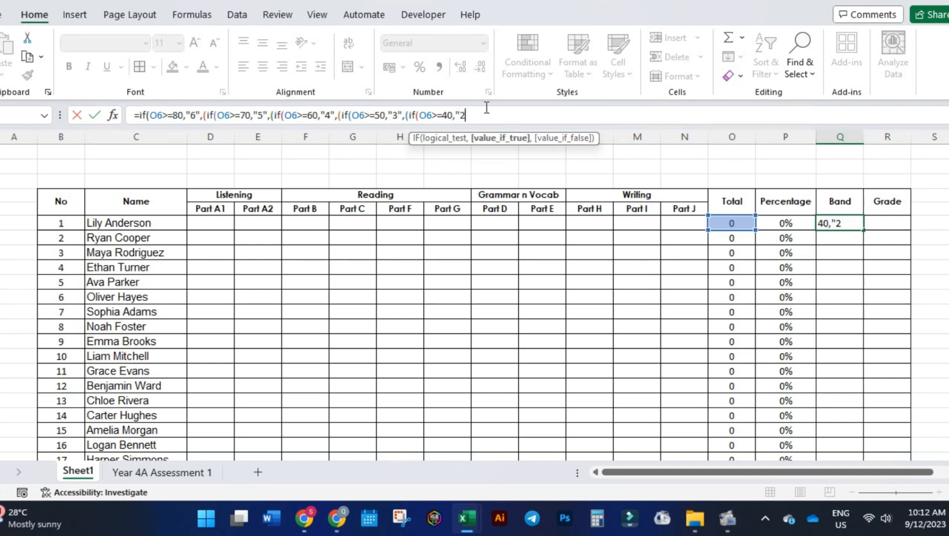
pyautogui.write('"')
# Finish the Q6 Band formula with "1" as the fallback result, close all the parentheses and enter it.
pyautogui.write(',')
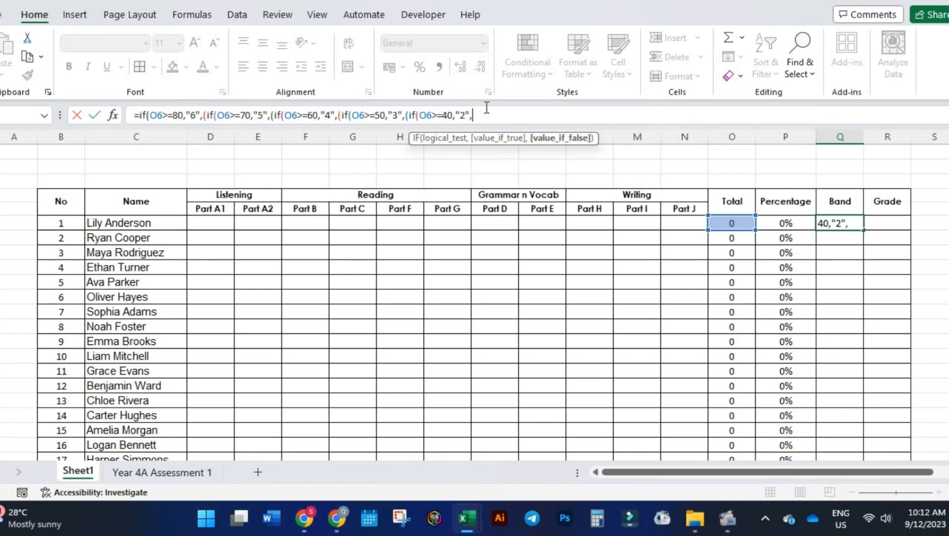
pyautogui.write('"1")')
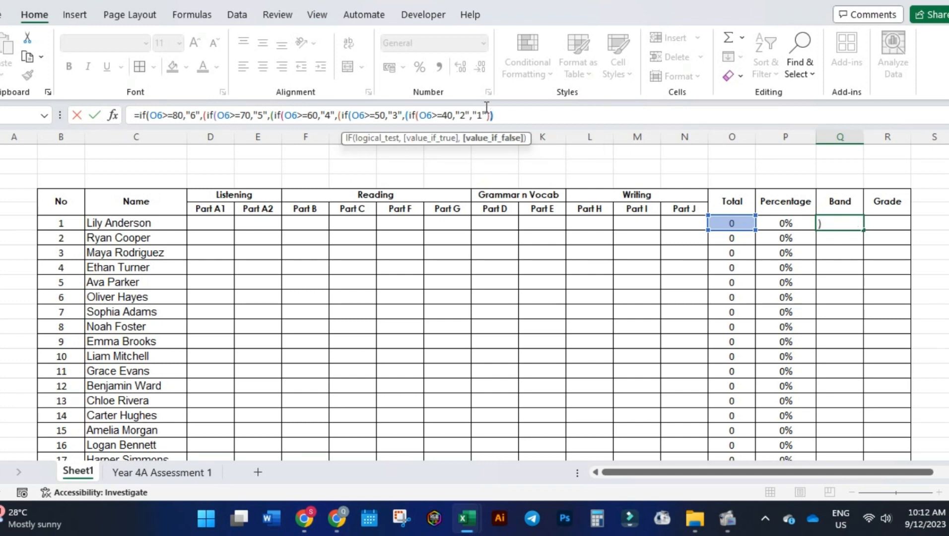
pyautogui.write(')))))))')
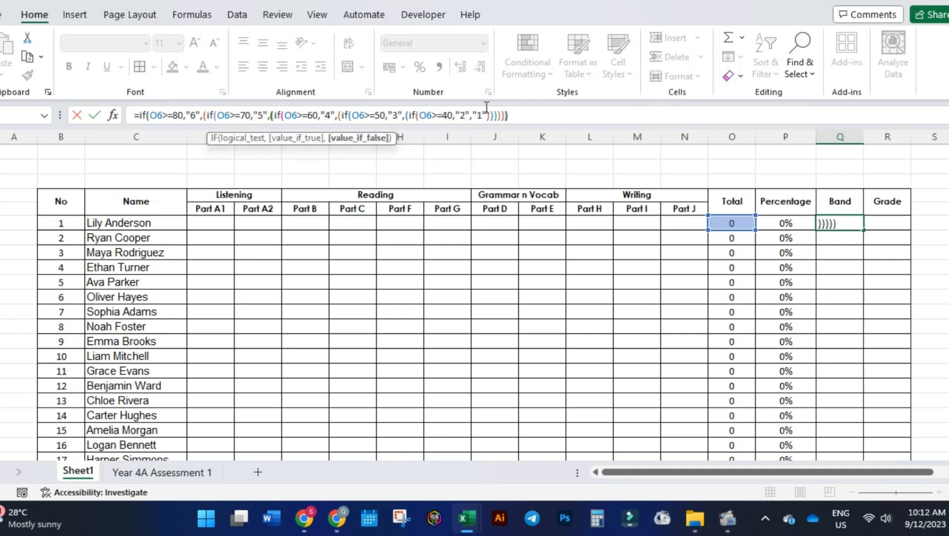
pyautogui.write(')')
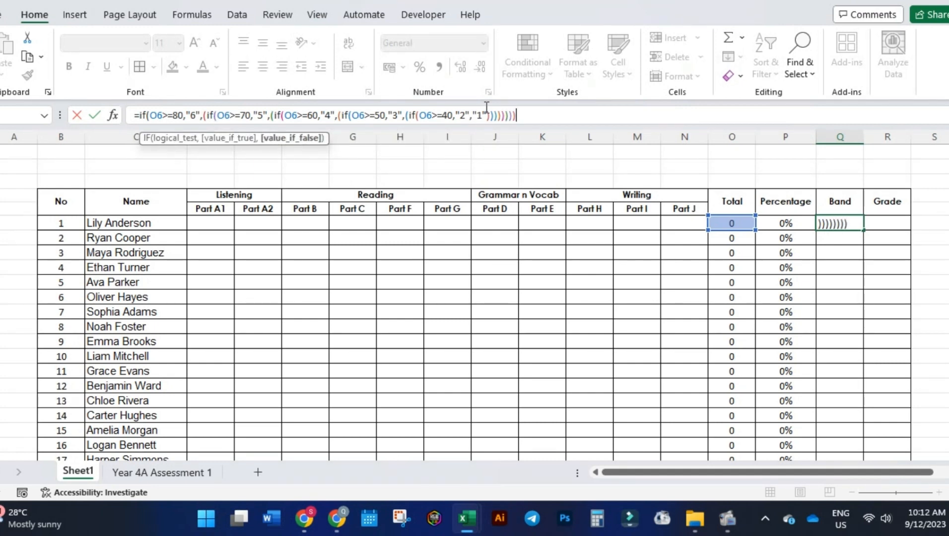
pyautogui.write(')')
pyautogui.press('Return')
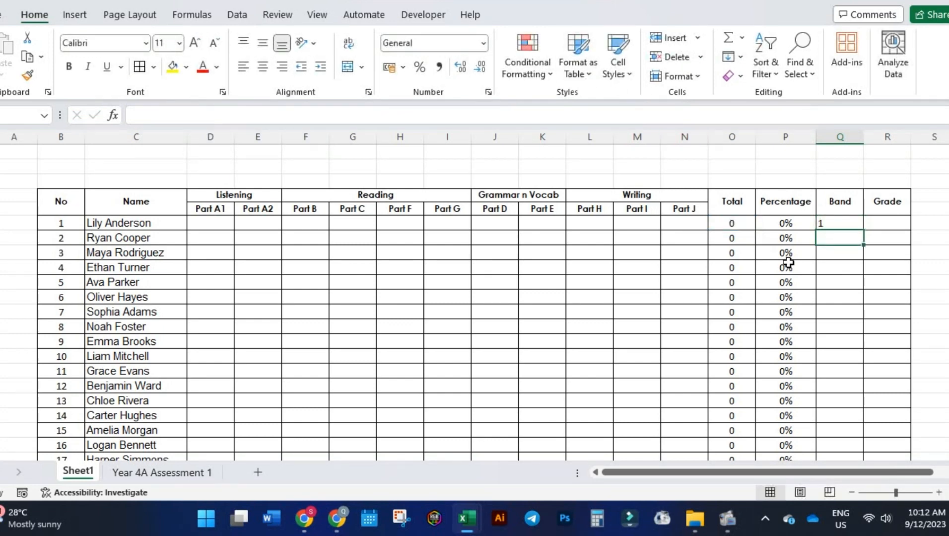
pyautogui.press('Down')
pyautogui.press('Down')
pyautogui.press('Down')
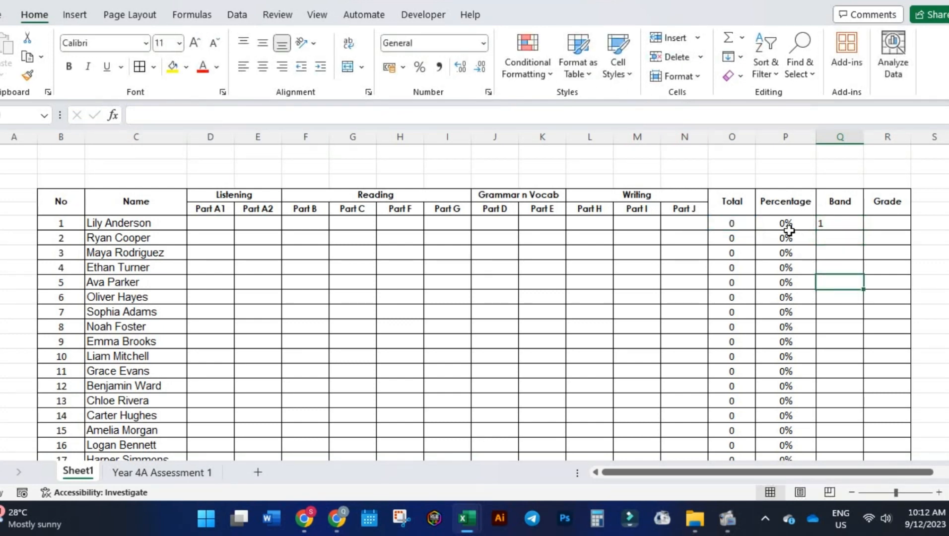
pyautogui.click(830, 225)
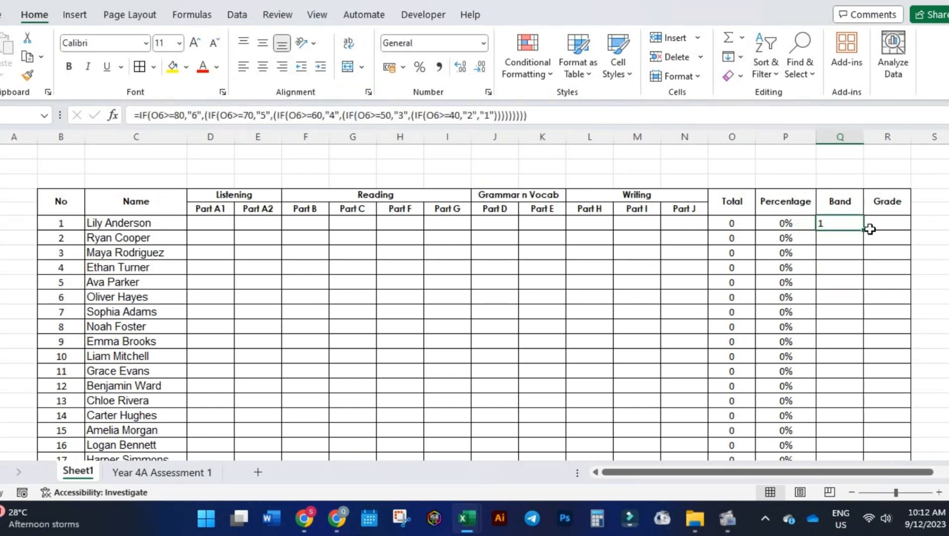
pyautogui.moveTo(863, 231); pyautogui.dragTo(863, 232)
pyautogui.click(849, 239)
pyautogui.click(849, 258)
pyautogui.click(847, 267)
pyautogui.click(843, 298)
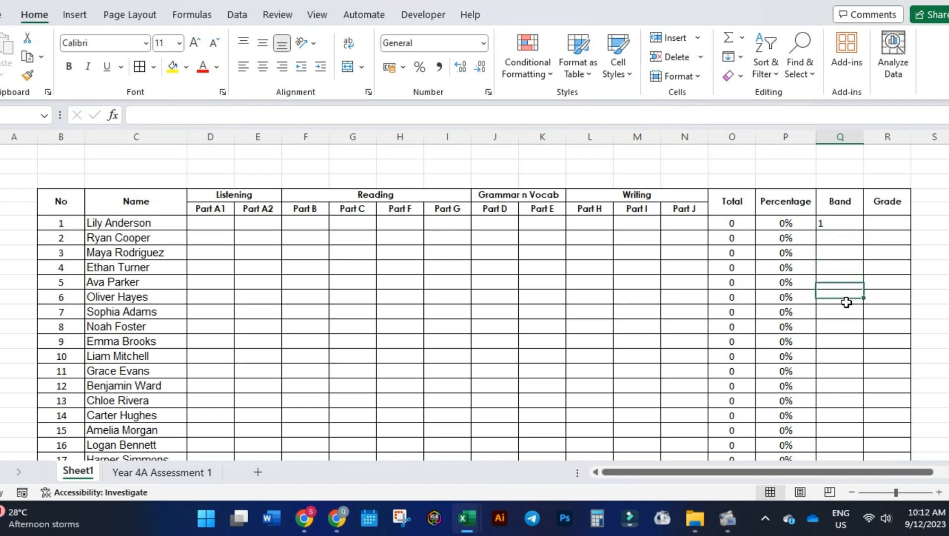
# Fill the Band formula from Q6 down the column for all 20 students.
pyautogui.click(844, 223)
pyautogui.moveTo(865, 231); pyautogui.dragTo(867, 435)
pyautogui.scroll(2, 839, 339)
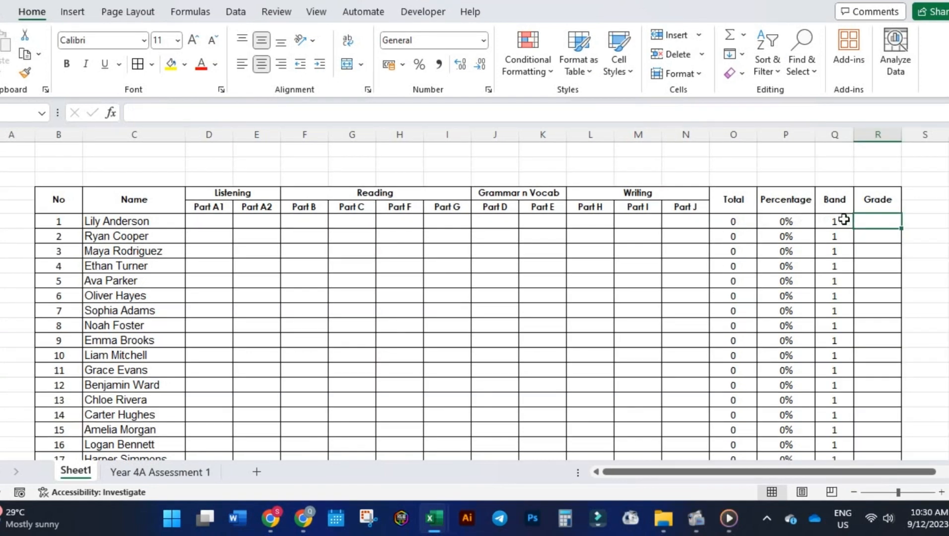
# Copy the full Band formula text from Q6 and paste it into the first student's Grade cell, R6.
pyautogui.click(841, 220)
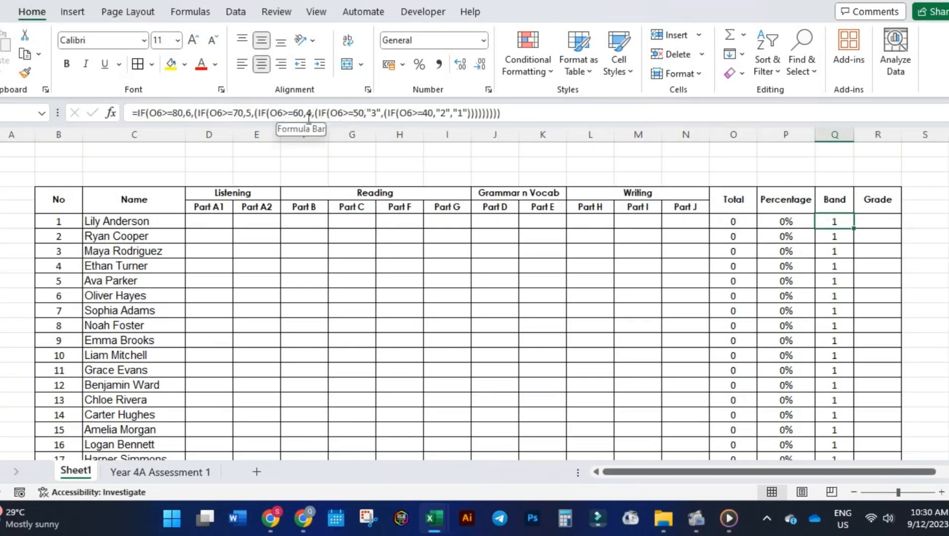
pyautogui.moveTo(511, 112); pyautogui.dragTo(119, 113)
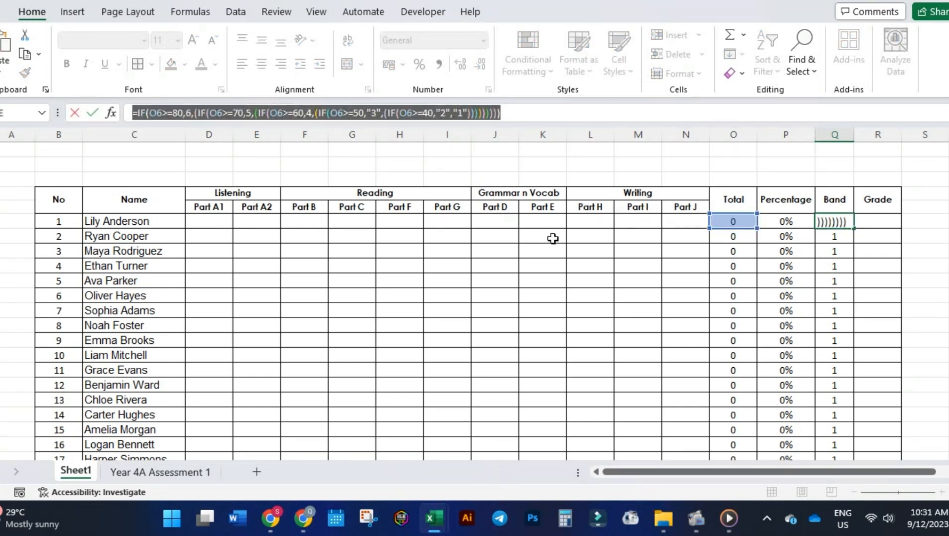
pyautogui.press('Escape')
pyautogui.click(872, 221)
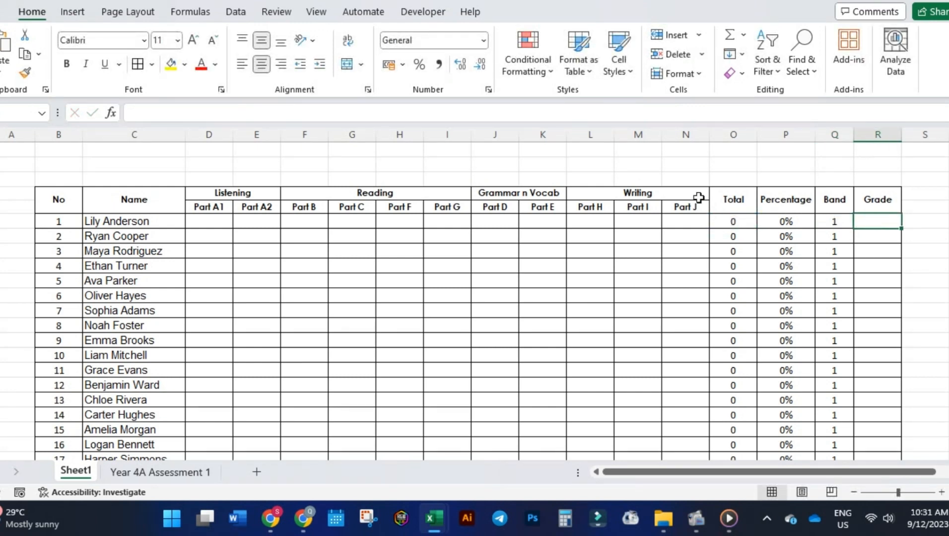
pyautogui.click(435, 114)
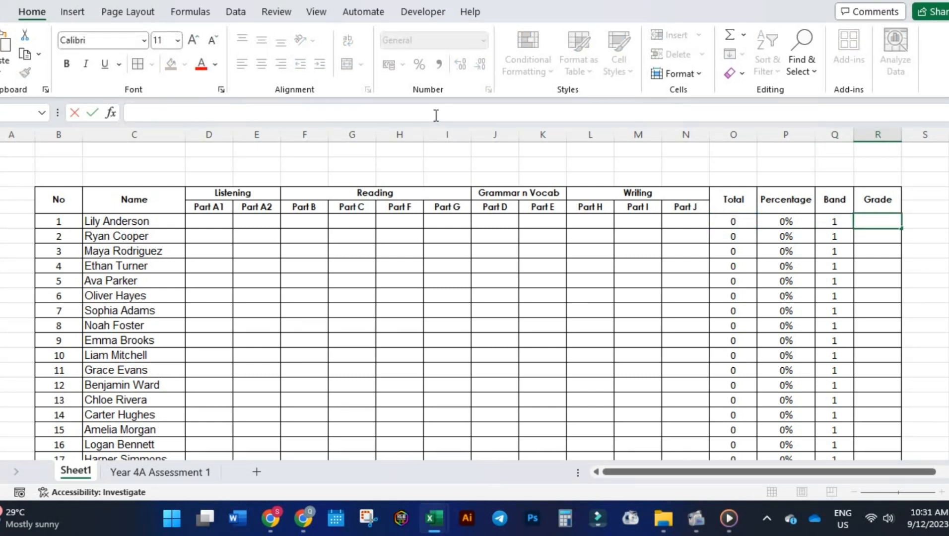
pyautogui.hotkey('ctrl', 'v')
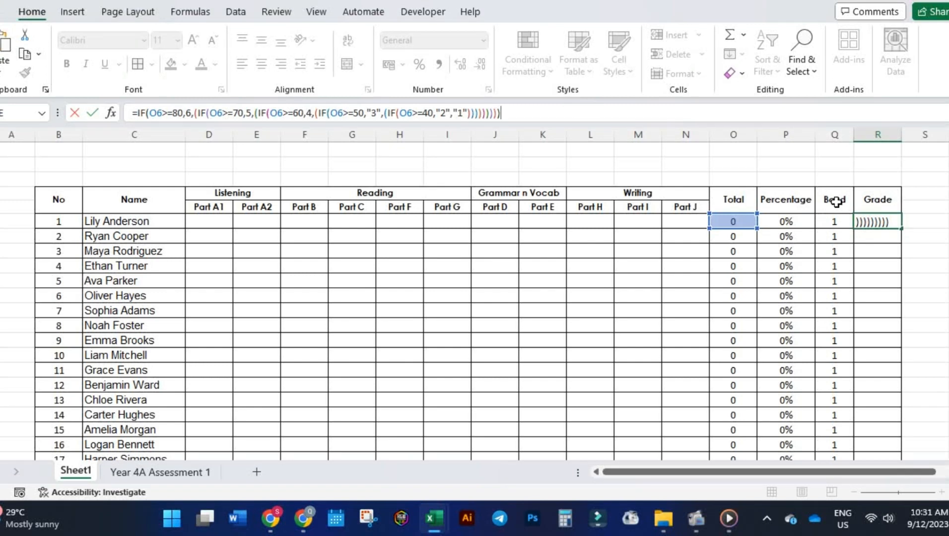
# In the Grade formula in R6, replace the results for totals of 80, 70 and 60 or more with "A", "B" and "C".
pyautogui.doubleClick(189, 113)
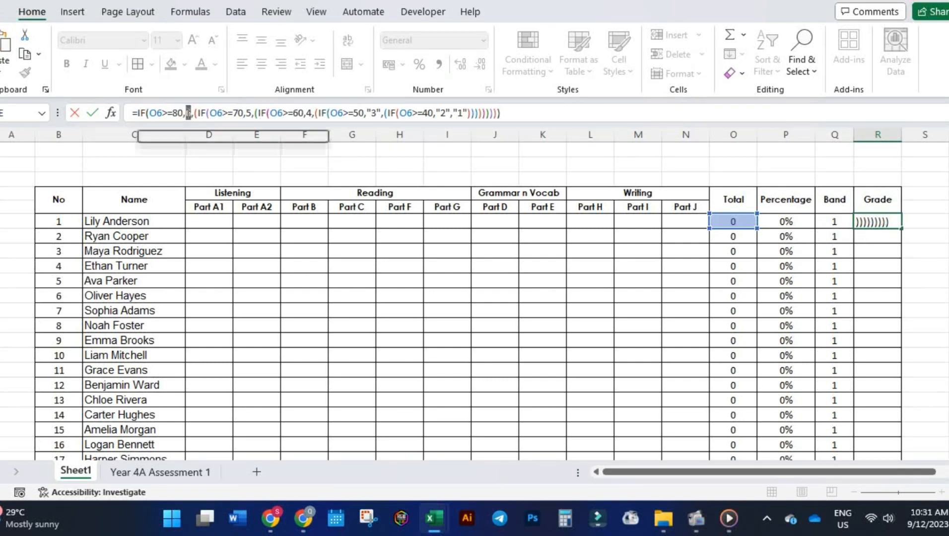
pyautogui.write('"A')
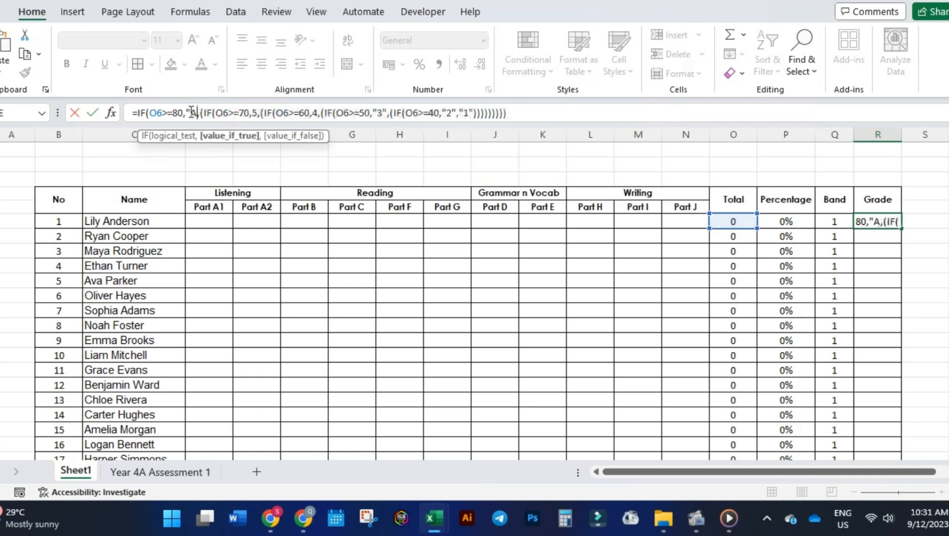
pyautogui.write('"')
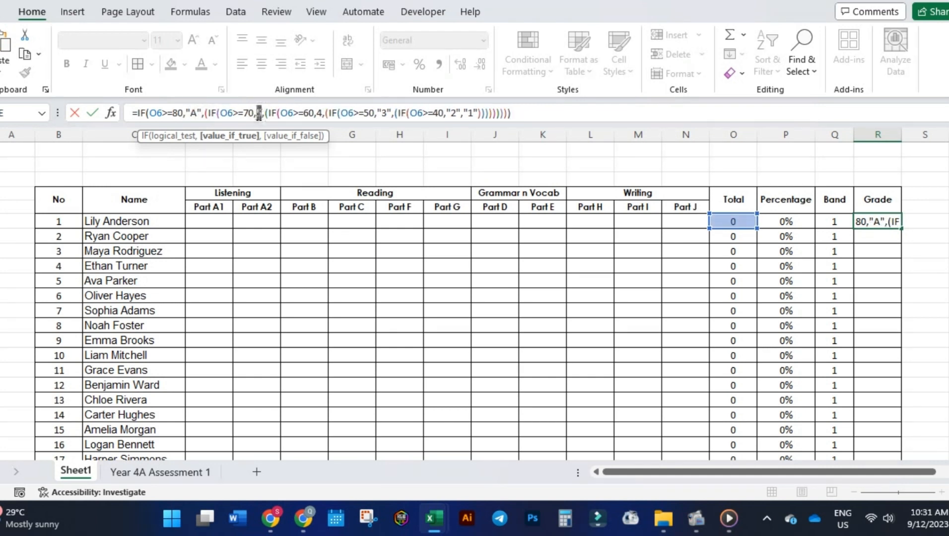
pyautogui.write('"B')
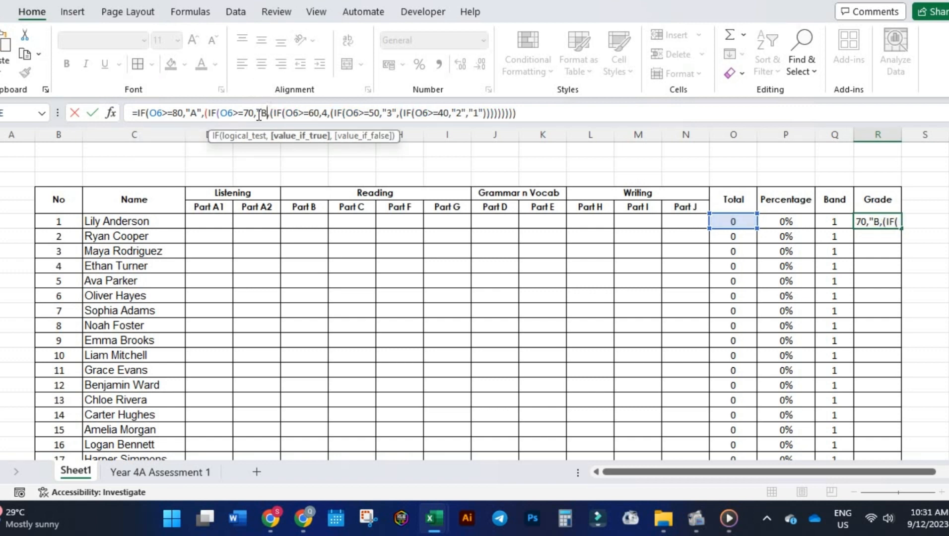
pyautogui.write('"')
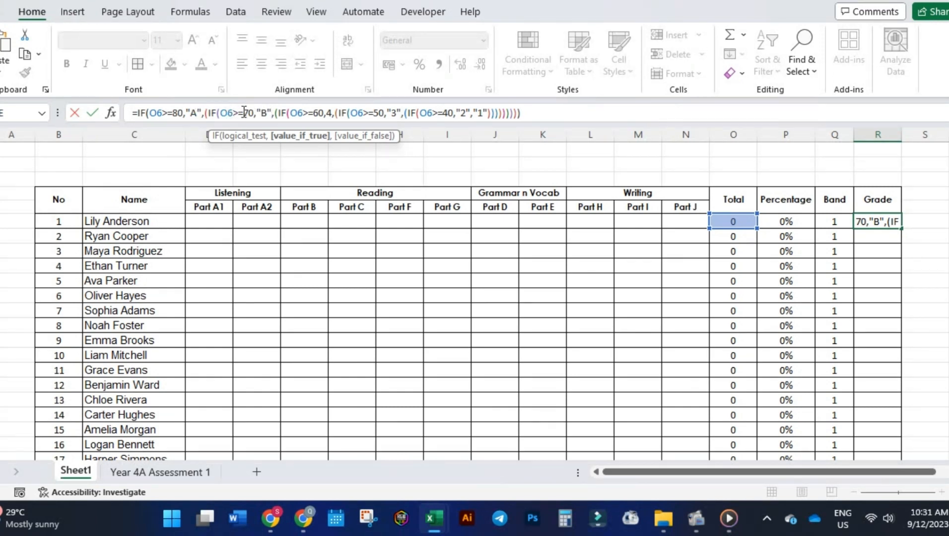
pyautogui.doubleClick(330, 114)
pyautogui.write('"C",')
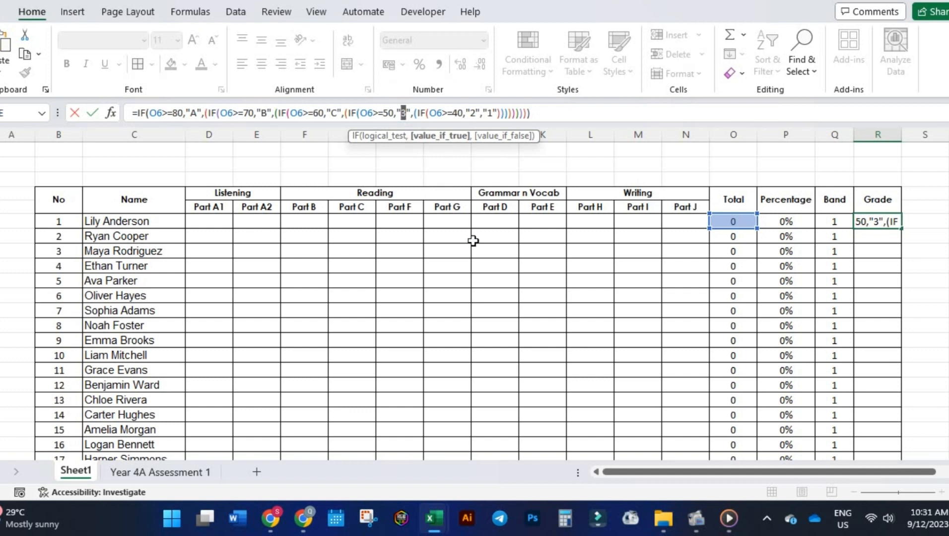
# Change the remaining R6 results to "D" for 50 or more, "E" for 40 or more and "F" otherwise, and enter the formula.
pyautogui.write('D')
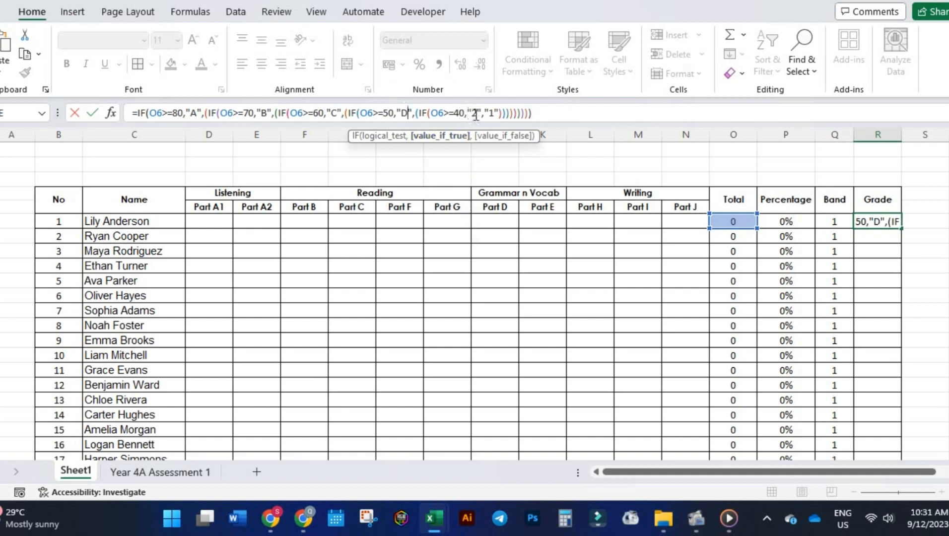
pyautogui.write('E')
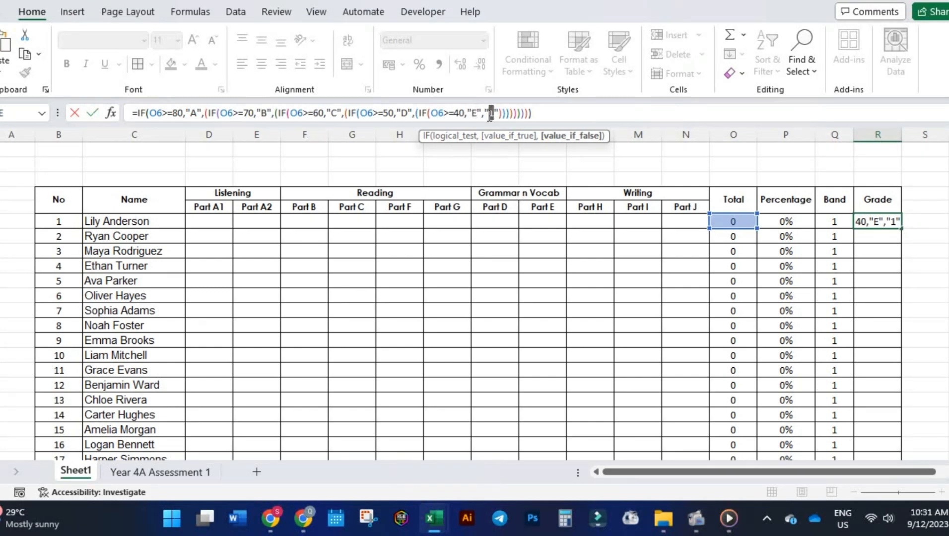
pyautogui.write('F')
pyautogui.press('Return')
pyautogui.doubleClick(876, 221)
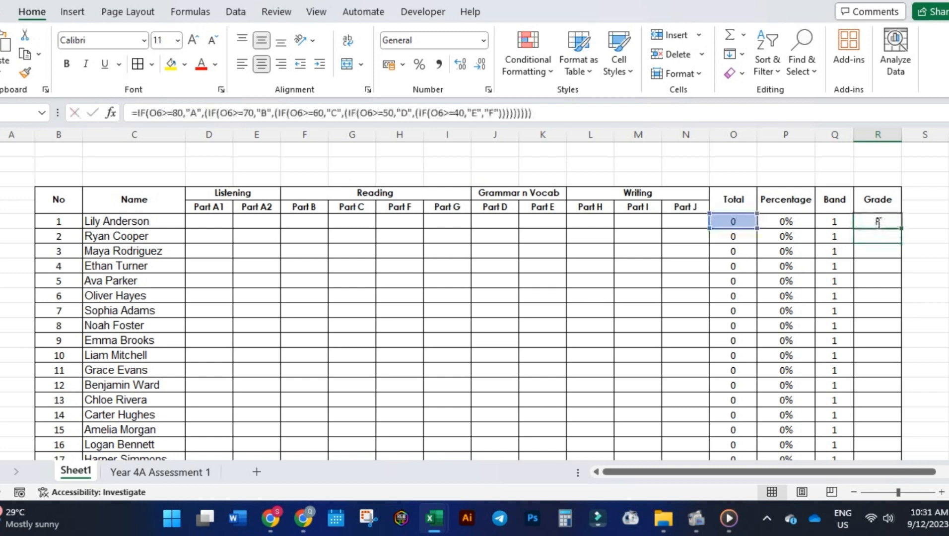
pyautogui.press('Escape')
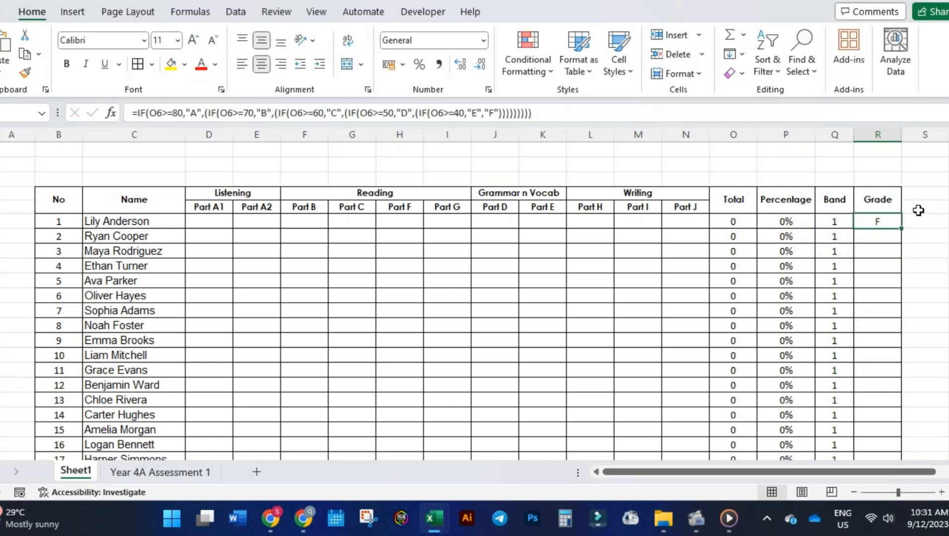
# Fill the Grade formula from R6 down the column for all 20 students.
pyautogui.moveTo(903, 230); pyautogui.dragTo(887, 445)
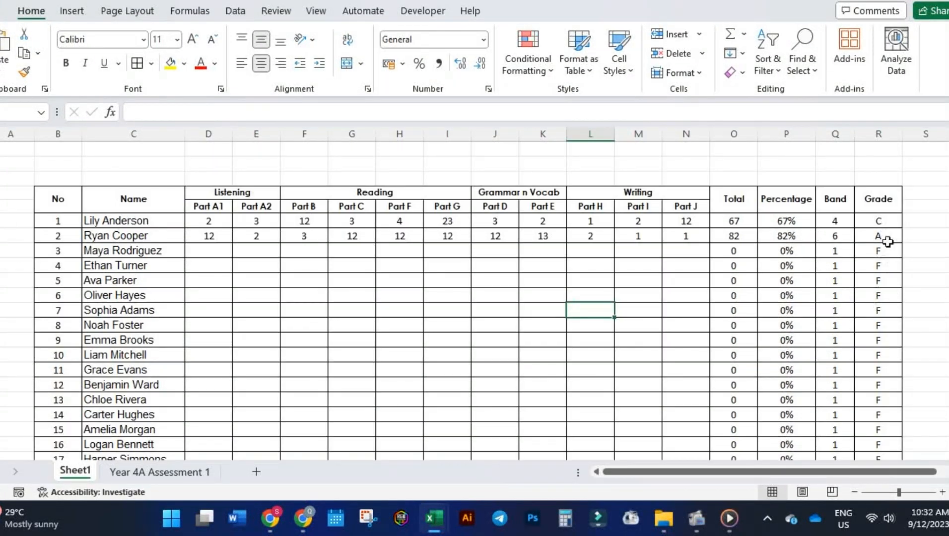
pyautogui.scroll(-3, 882, 388)
pyautogui.scroll(2, 889, 339)
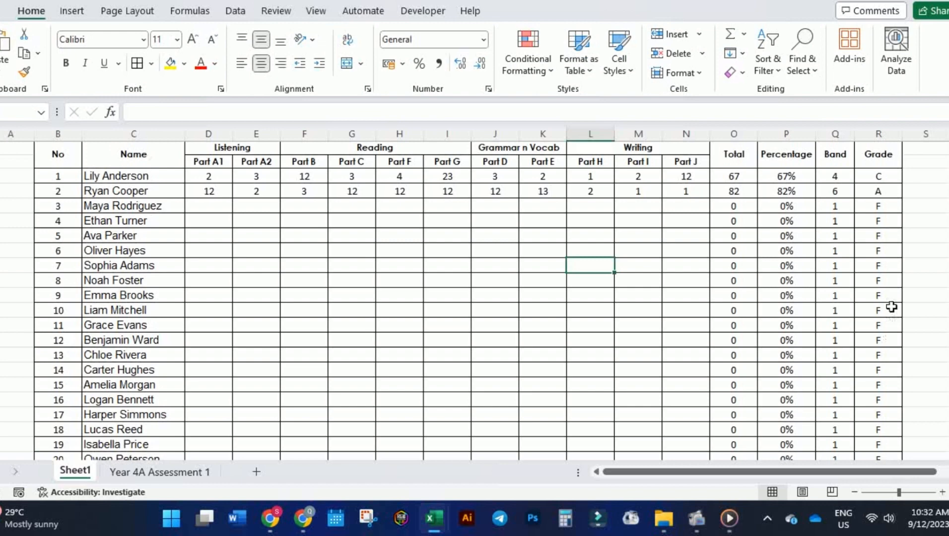
# Select the Grade cells of all 20 students and start a new conditional formatting rule for them.
pyautogui.click(896, 175)
pyautogui.moveTo(897, 175); pyautogui.dragTo(884, 434)
pyautogui.scroll(2, 892, 218)
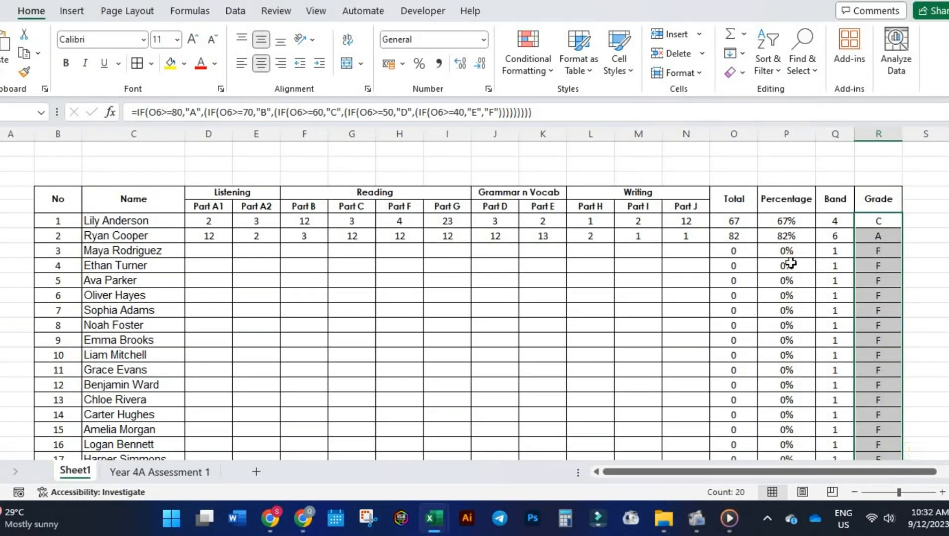
pyautogui.scroll(-3, 879, 456)
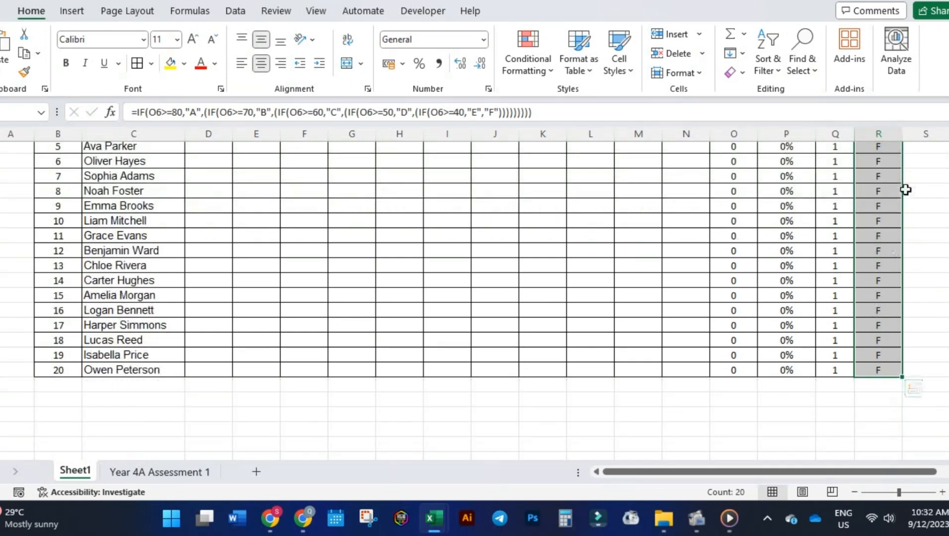
pyautogui.scroll(-2, 890, 266)
pyautogui.scroll(5, 879, 248)
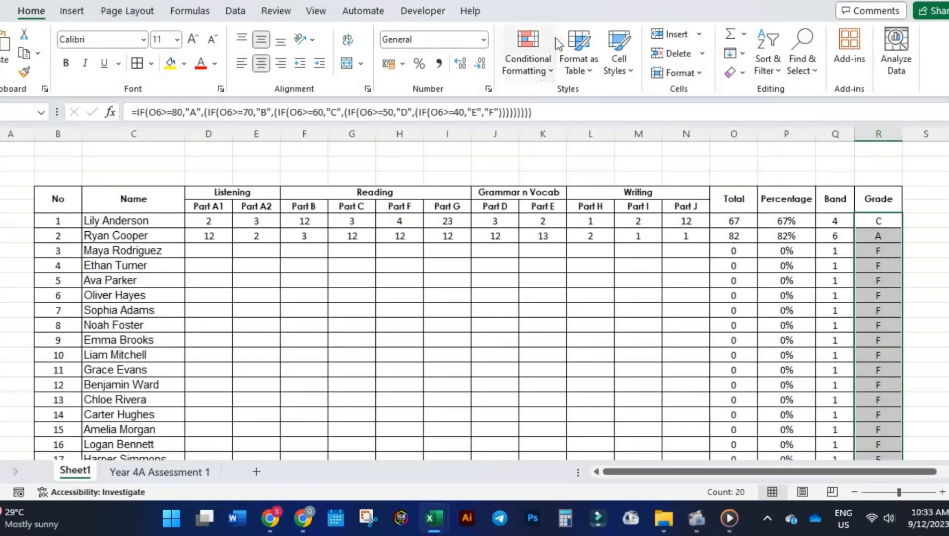
pyautogui.click(530, 55)
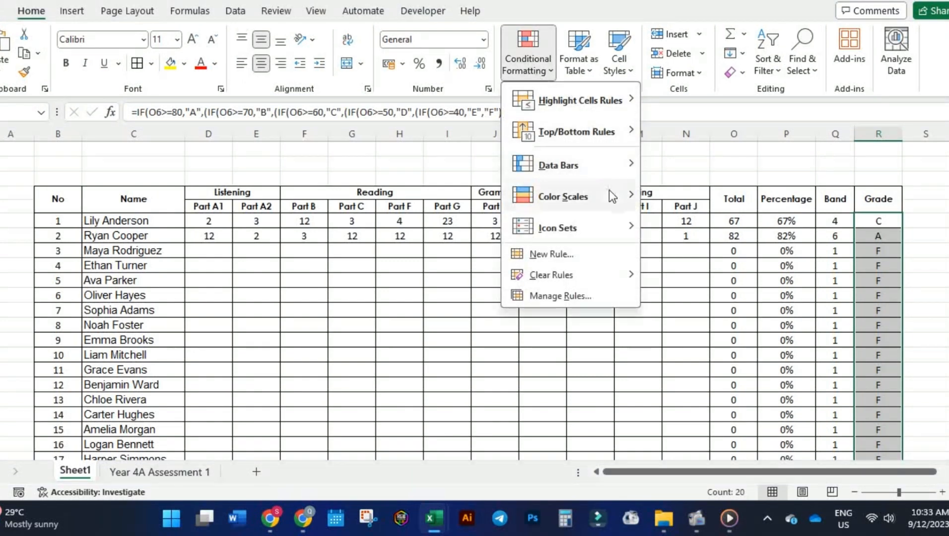
pyautogui.moveTo(608, 190)
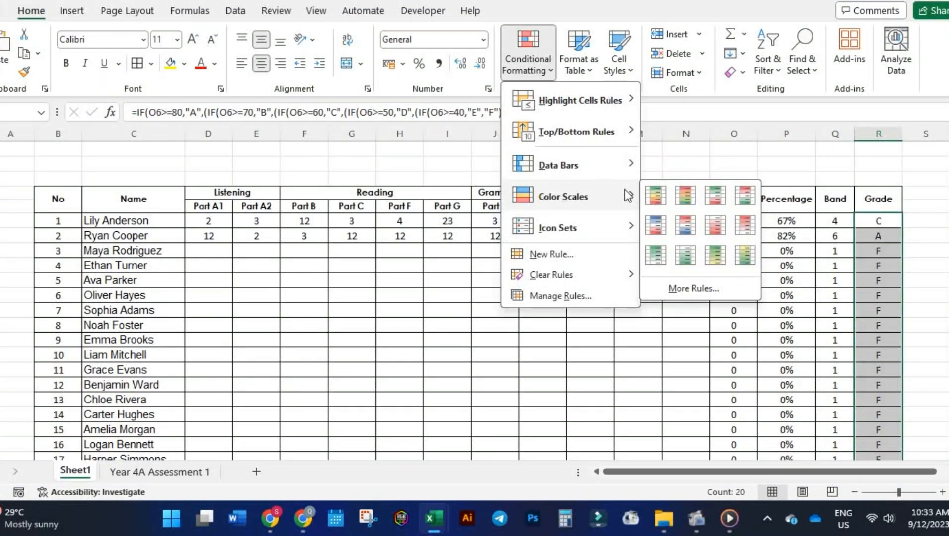
pyautogui.click(586, 261)
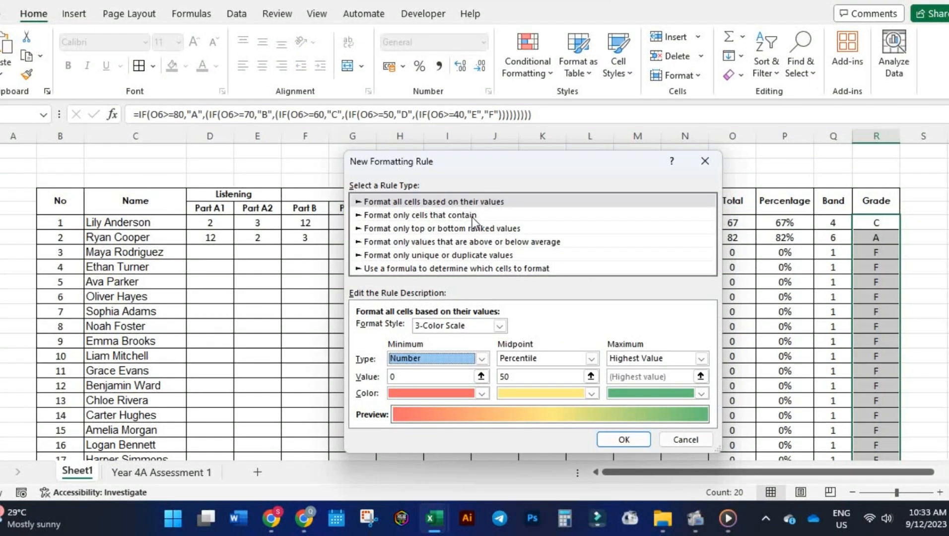
# Set the rule to format only cells that contain the specific text A.
pyautogui.click(472, 217)
pyautogui.click(431, 332)
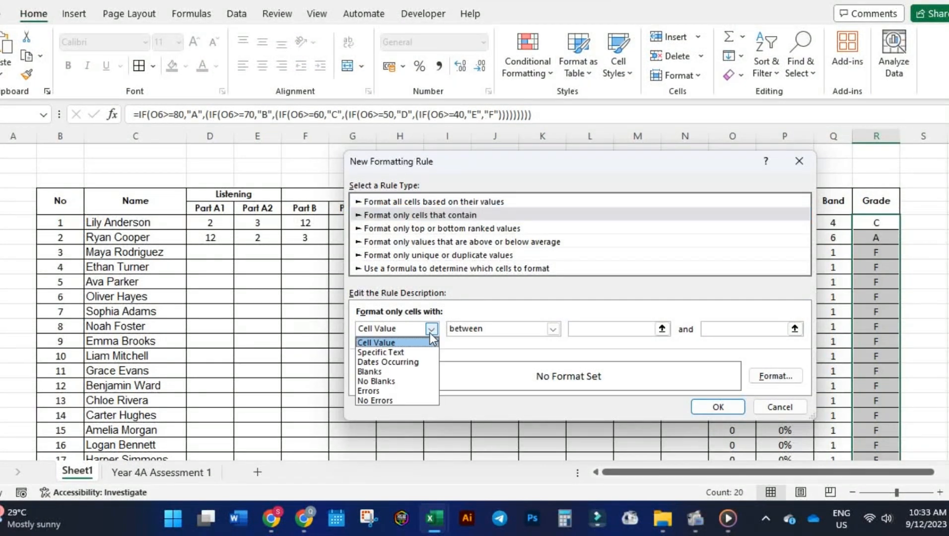
pyautogui.click(426, 352)
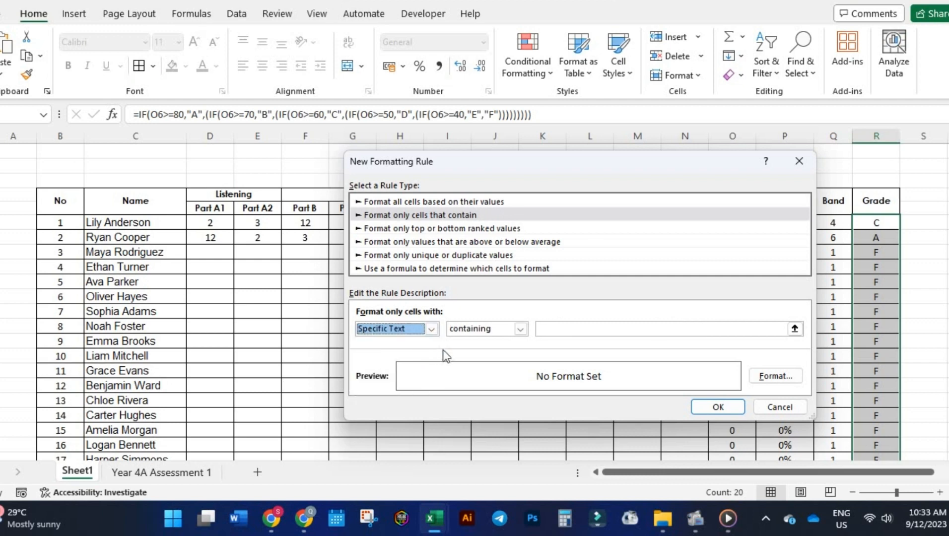
pyautogui.click(572, 330)
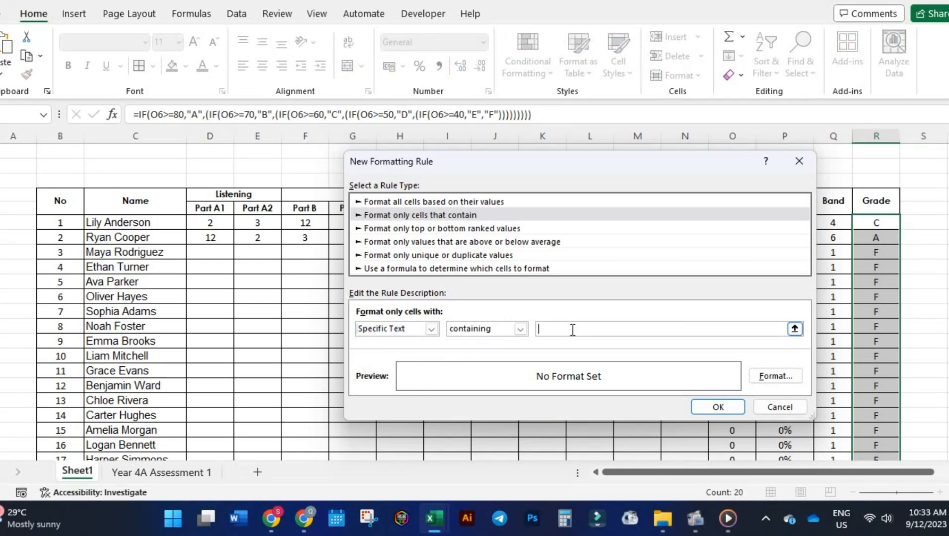
# Give the A-grade rule a solid green background fill and apply it to the Grade column.
pyautogui.click(775, 376)
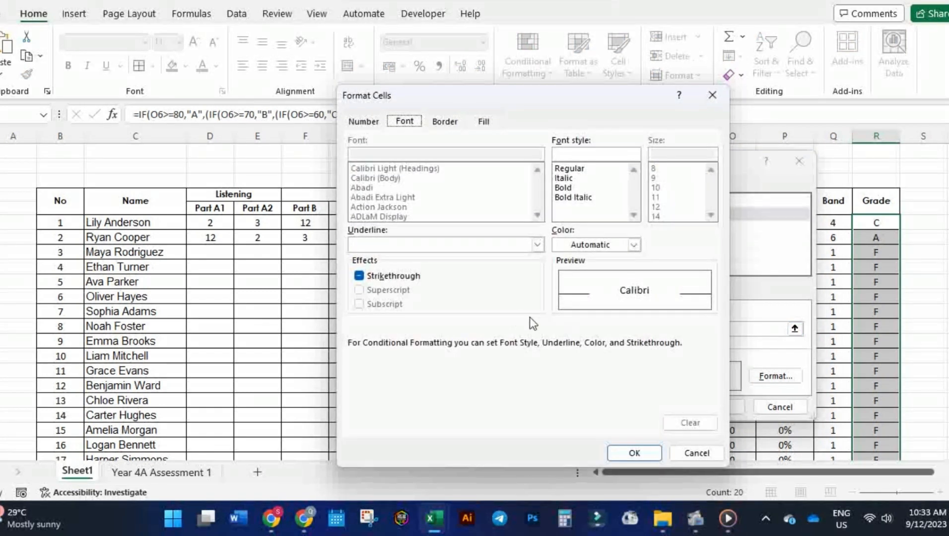
pyautogui.click(448, 122)
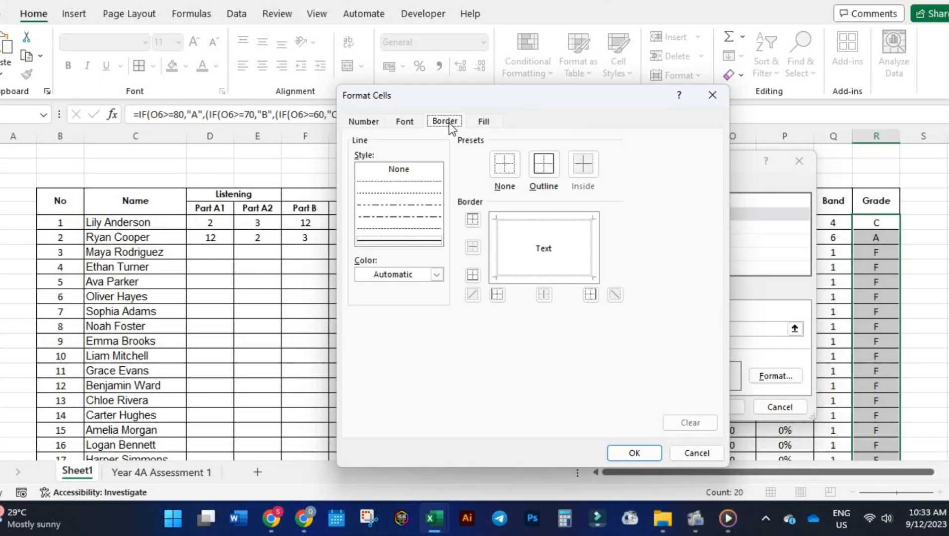
pyautogui.click(484, 122)
pyautogui.click(427, 270)
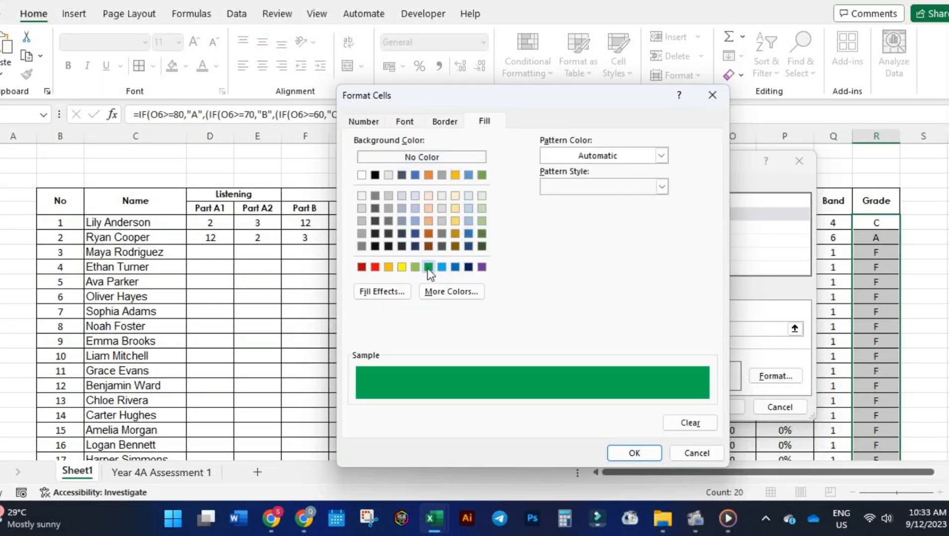
pyautogui.click(613, 449)
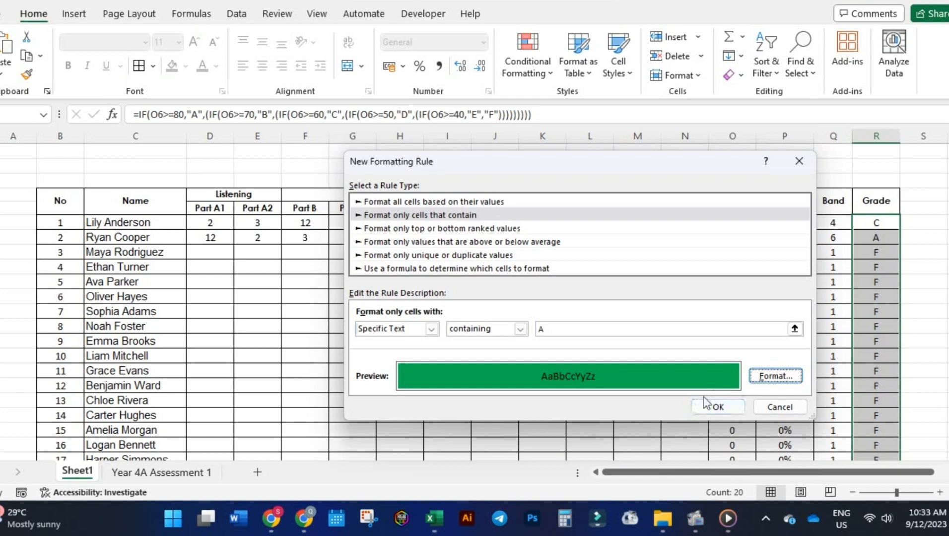
pyautogui.click(718, 407)
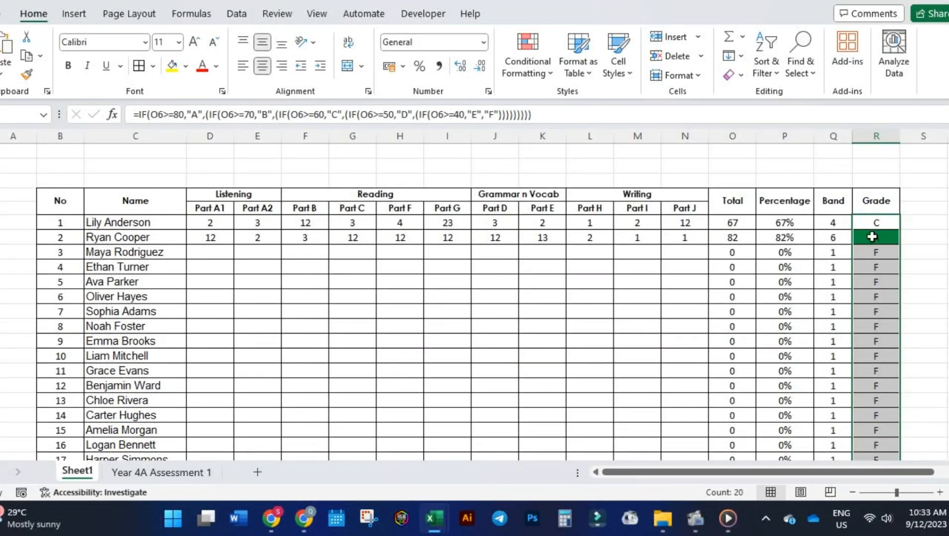
# Create a second conditional formatting rule for Grade cells whose cell value is equal to B.
pyautogui.click(527, 65)
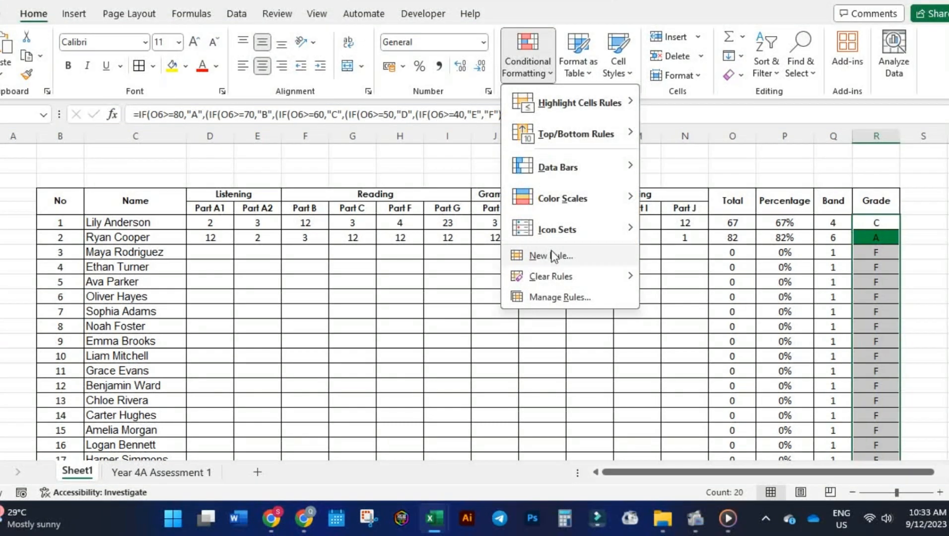
pyautogui.click(552, 256)
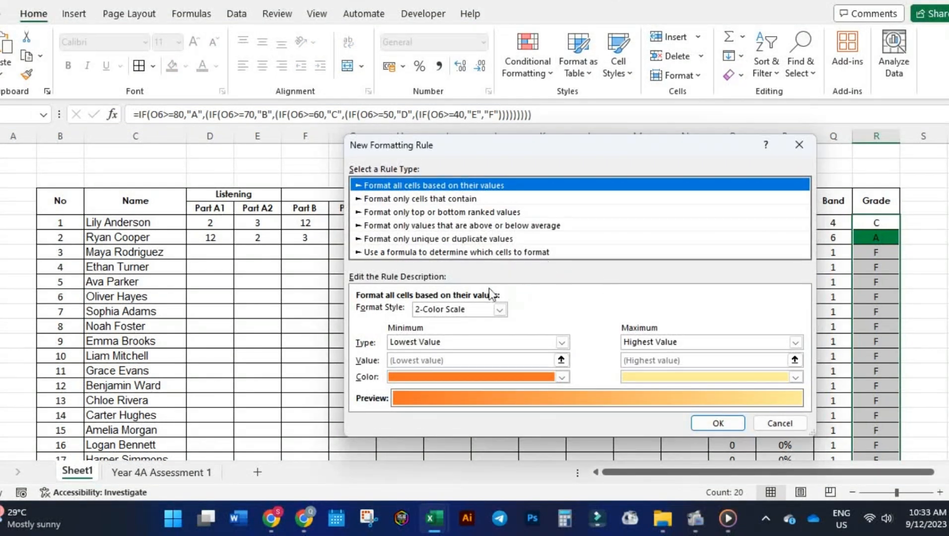
pyautogui.click(450, 198)
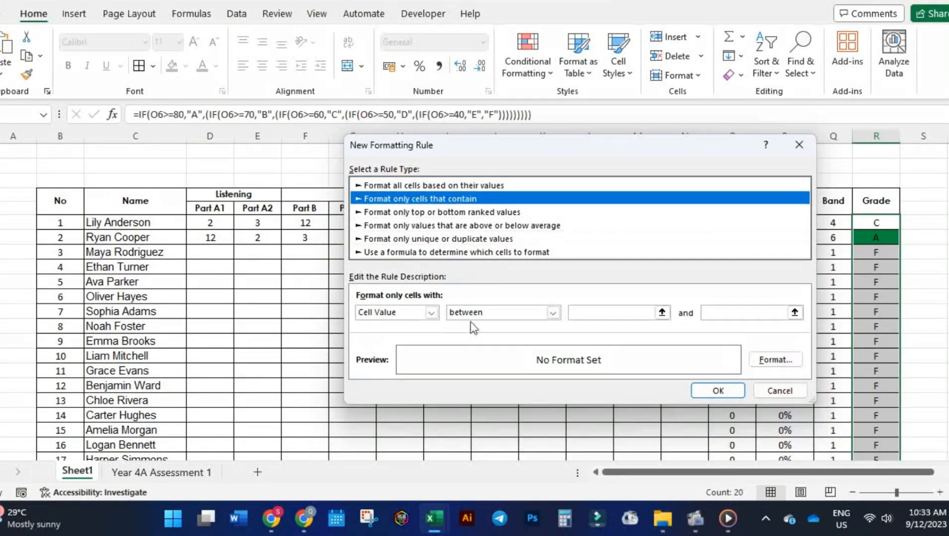
pyautogui.click(552, 312)
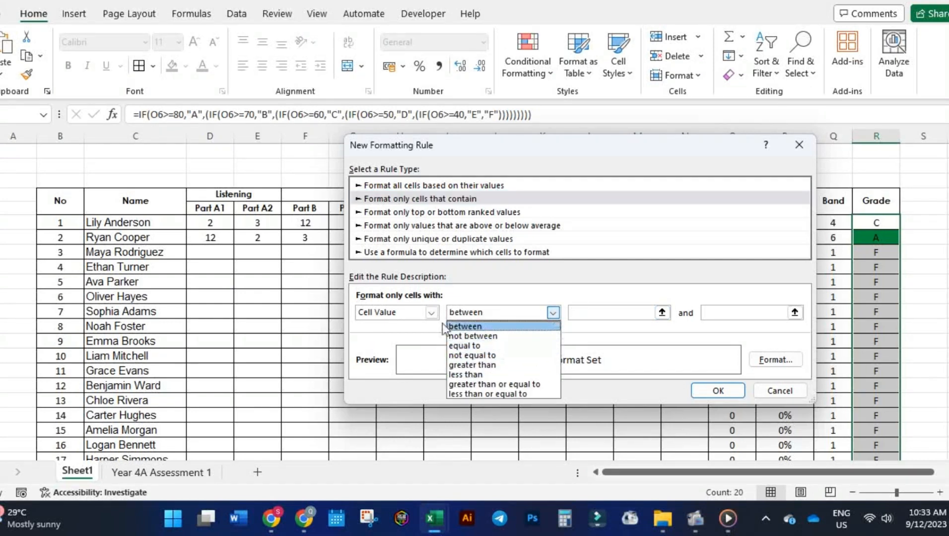
pyautogui.click(459, 326)
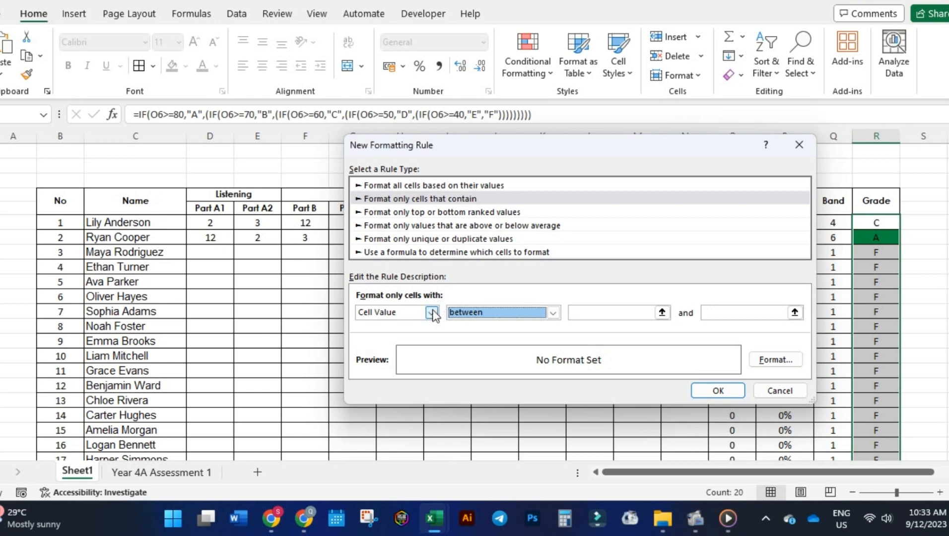
pyautogui.click(553, 312)
pyautogui.click(489, 348)
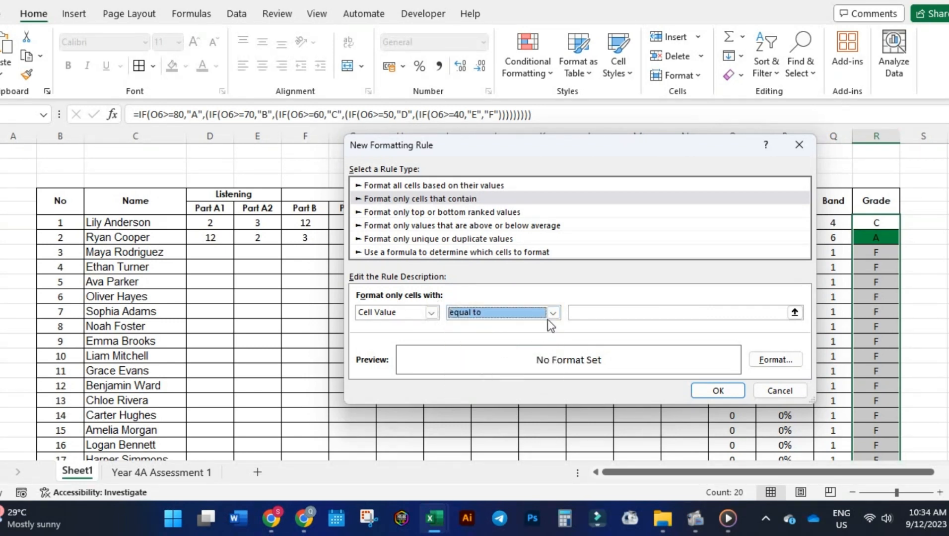
pyautogui.click(610, 313)
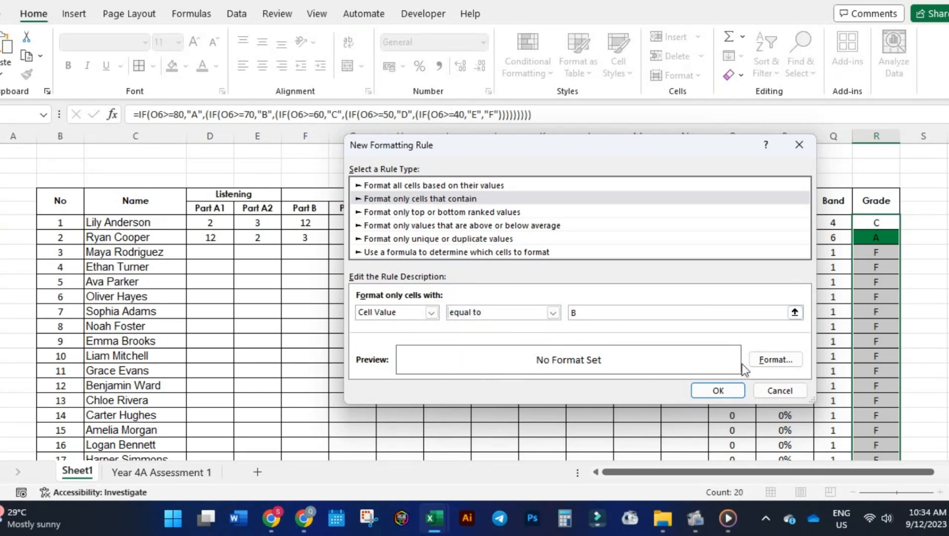
# Give the B-grade rule a light green background fill and apply it to the Grade column.
pyautogui.click(761, 359)
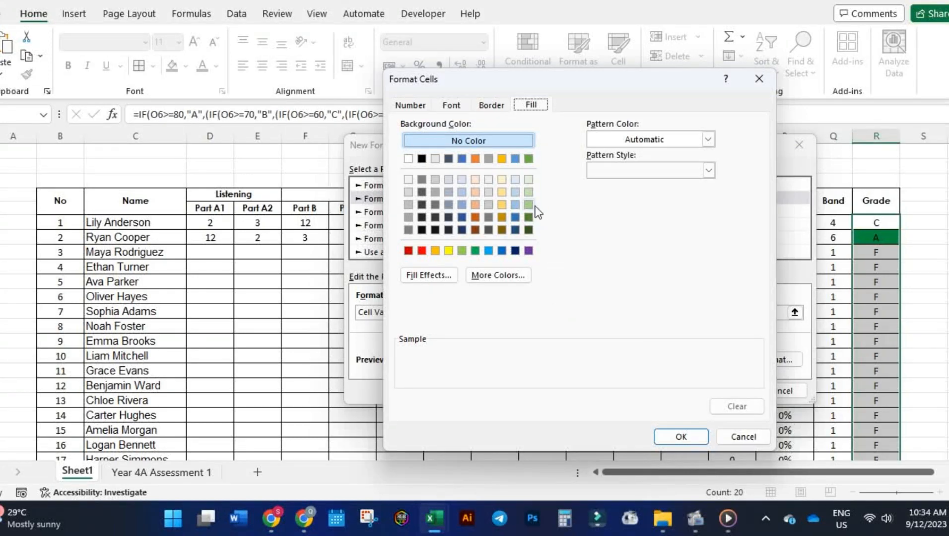
pyautogui.click(531, 205)
pyautogui.click(667, 434)
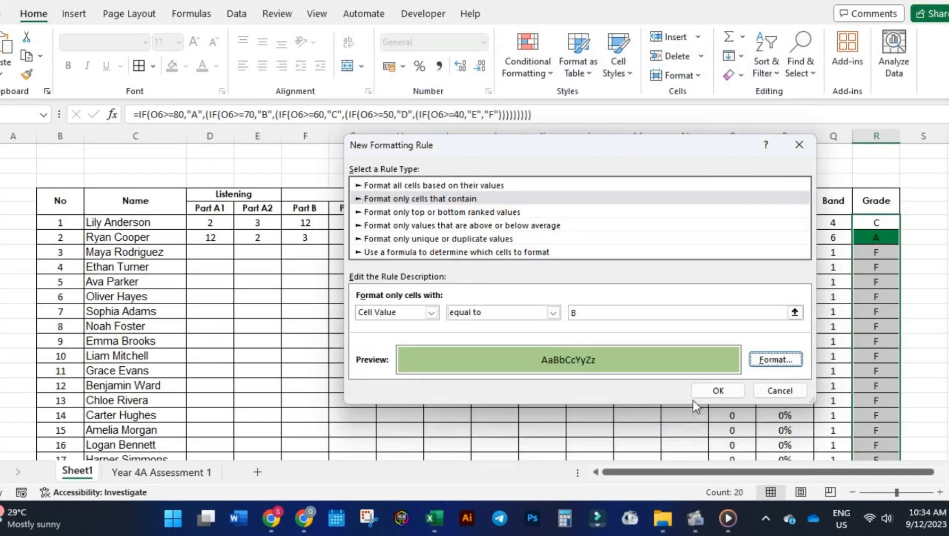
pyautogui.click(730, 390)
# Start a third conditional formatting rule that formats only Grade cells whose cell value is equal to a specific entry.
pyautogui.click(527, 54)
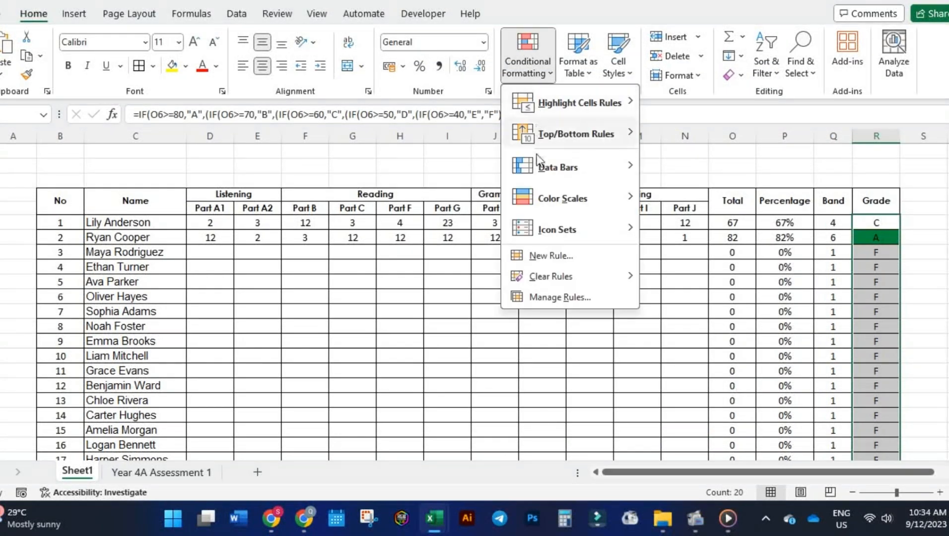
pyautogui.click(549, 255)
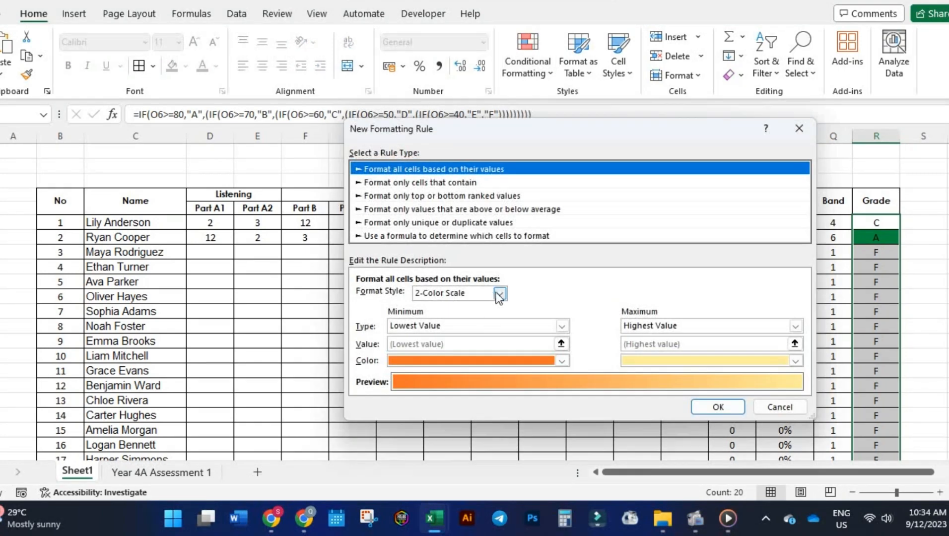
pyautogui.click(435, 182)
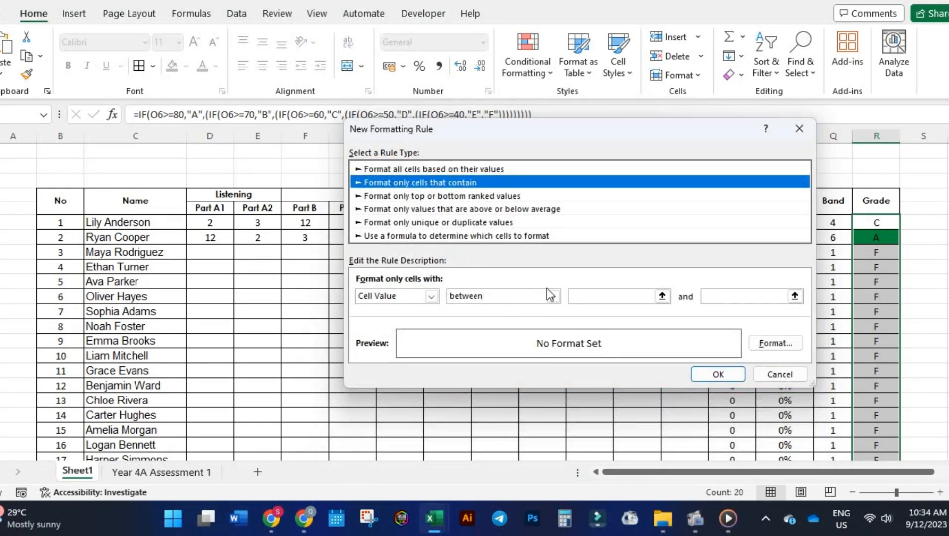
pyautogui.click(551, 296)
pyautogui.click(540, 331)
pyautogui.click(585, 296)
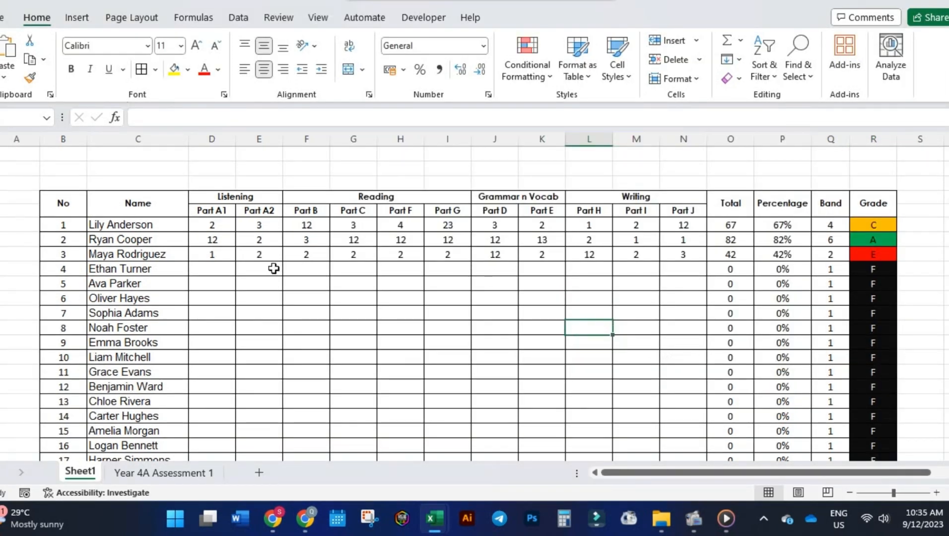
# Enter a mark of 1 in every part from Part A1 to Part J for student No 4.
pyautogui.click(230, 271)
pyautogui.write('1')
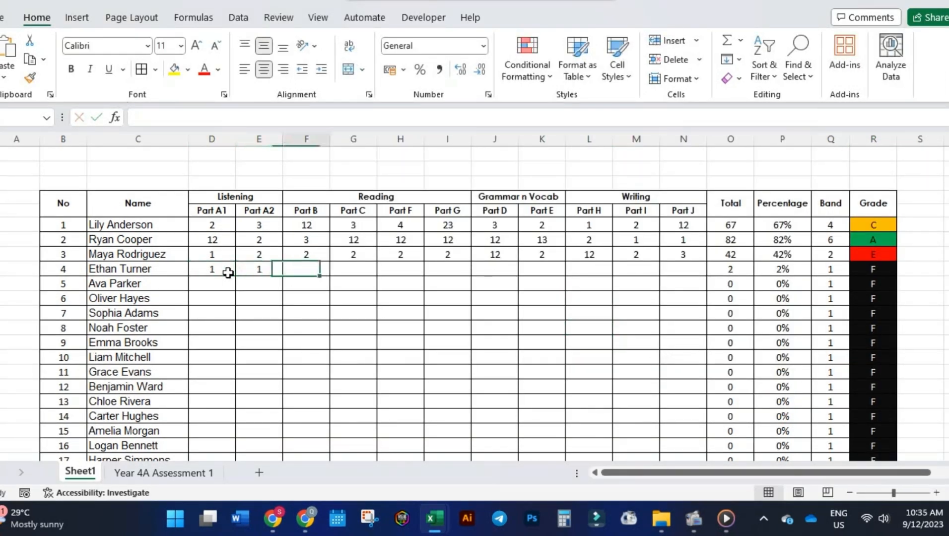
pyautogui.write('\t1\t1\t1\t1\t1\t1\t1')
pyautogui.press('Tab')
pyautogui.write('1')
pyautogui.press('Tab')
pyautogui.write('1')
pyautogui.press('Tab')
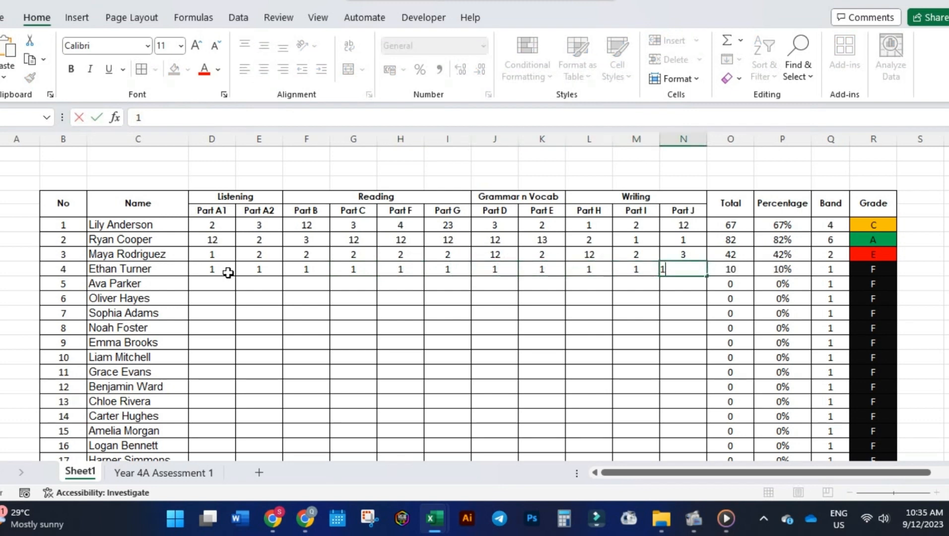
pyautogui.write('1')
pyautogui.press('Down')
# Enter 12, 12, 1, 21, 2, 32, 142 and 4 as student No 5's marks from Part A1 through Part E.
pyautogui.press('Left')
pyautogui.press('Left')
pyautogui.press('Left')
pyautogui.press('Left')
pyautogui.press('Left')
pyautogui.press('Left')
pyautogui.press('Left')
pyautogui.press('Left')
pyautogui.press('Left')
pyautogui.press('Left')
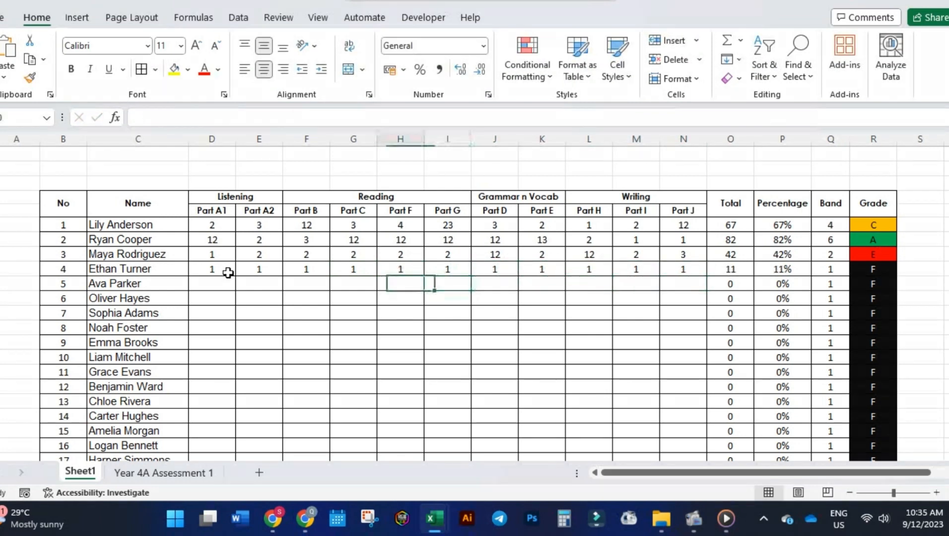
pyautogui.write('12\t12\t1\t2')
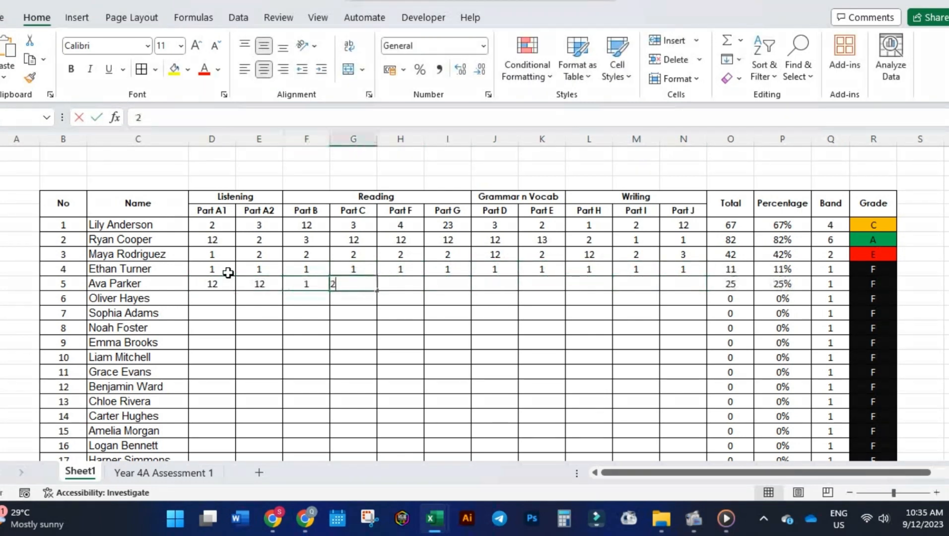
pyautogui.write('1\t2\t32\t142')
pyautogui.press('Tab')
pyautogui.write('1')
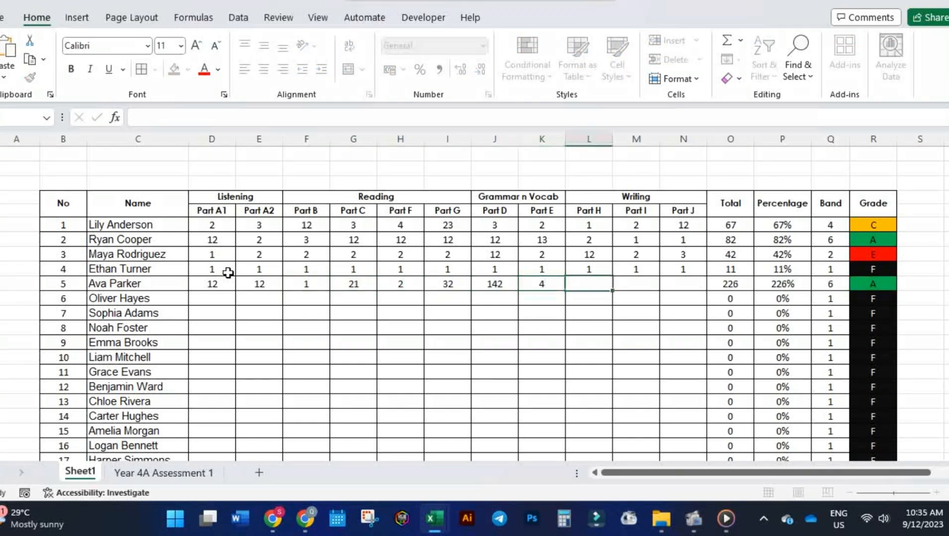
# Correct student No 5's Grammar n Vocab marks to 2 for Part D and 1 for Part E.
pyautogui.press('Tab')
pyautogui.press('Left')
pyautogui.press('Left')
pyautogui.press('Left')
pyautogui.press('Right')
pyautogui.write('1')
pyautogui.press('Left')
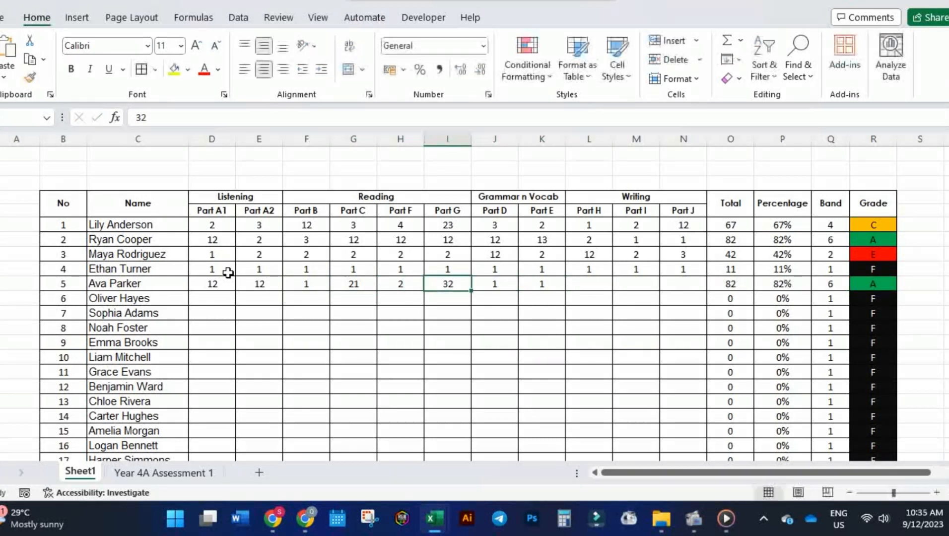
pyautogui.press('Right')
pyautogui.write('212')
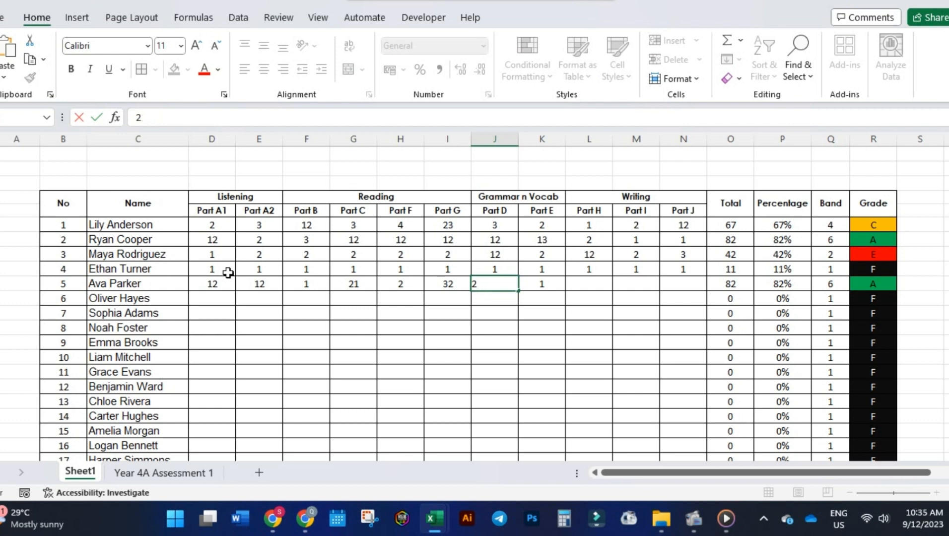
pyautogui.press('Tab')
pyautogui.press('Tab')
# Enter a mark of 1 in each Writing part, H, I and J, for student No 5.
pyautogui.write('1')
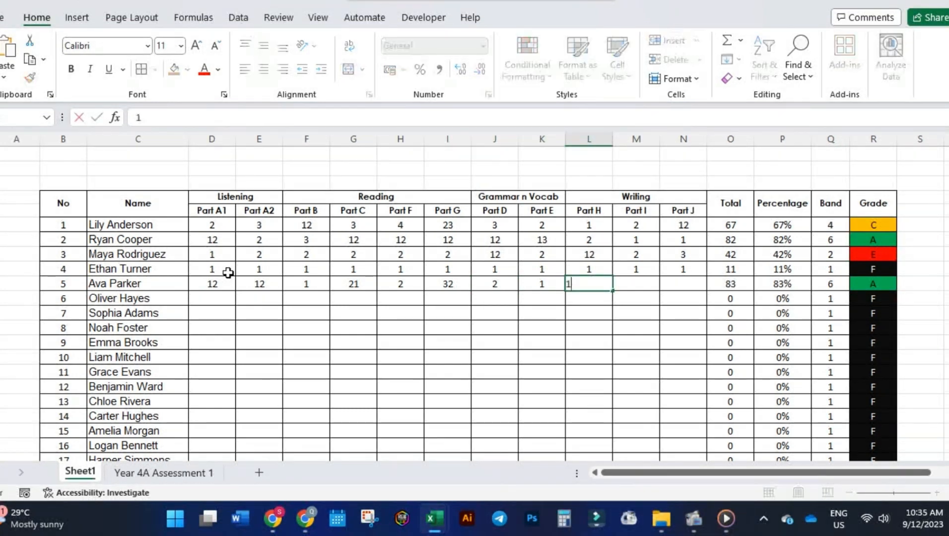
pyautogui.press('Tab')
pyautogui.write('1')
pyautogui.press('Tab')
pyautogui.write('1')
pyautogui.press('Tab')
pyautogui.press('Down')
pyautogui.press('Left')
pyautogui.press('Left')
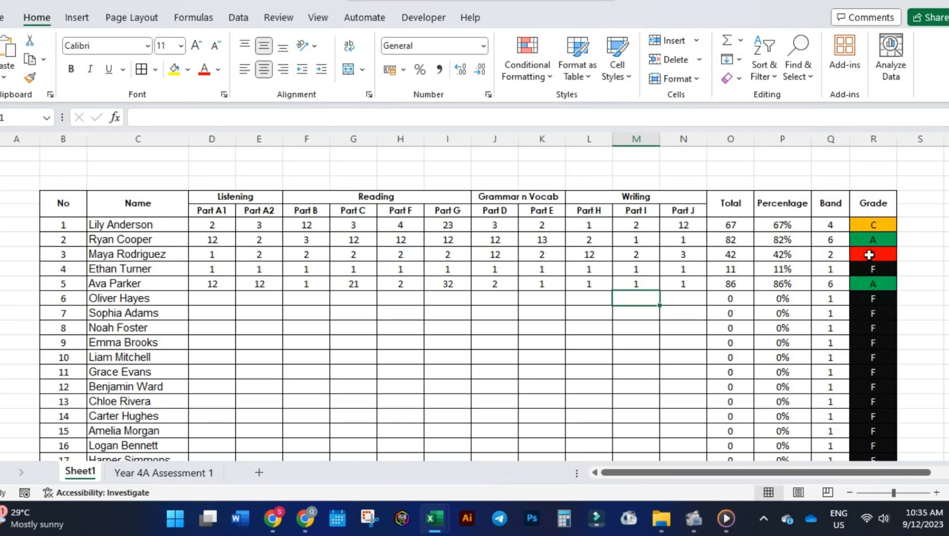
pyautogui.scroll(-3, 615, 309)
pyautogui.scroll(2, 611, 306)
pyautogui.scroll(-1, 610, 304)
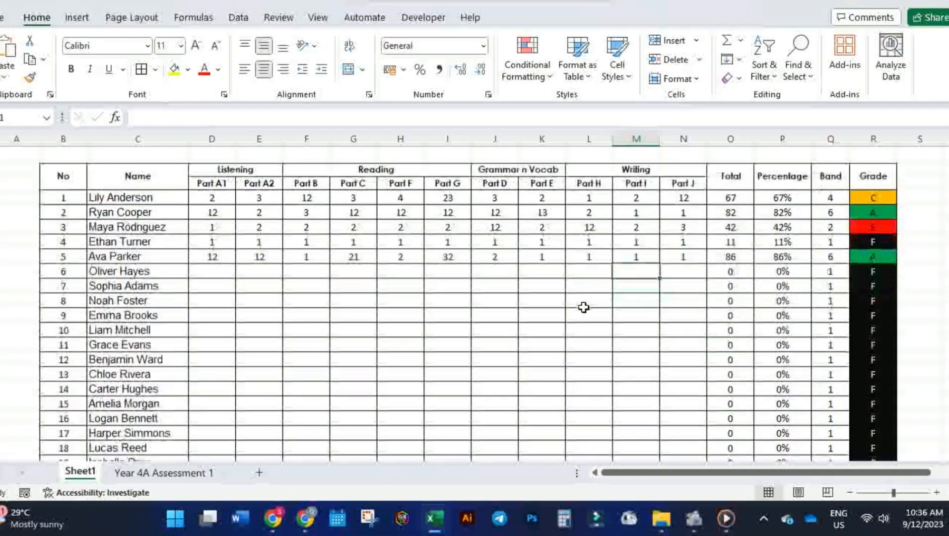